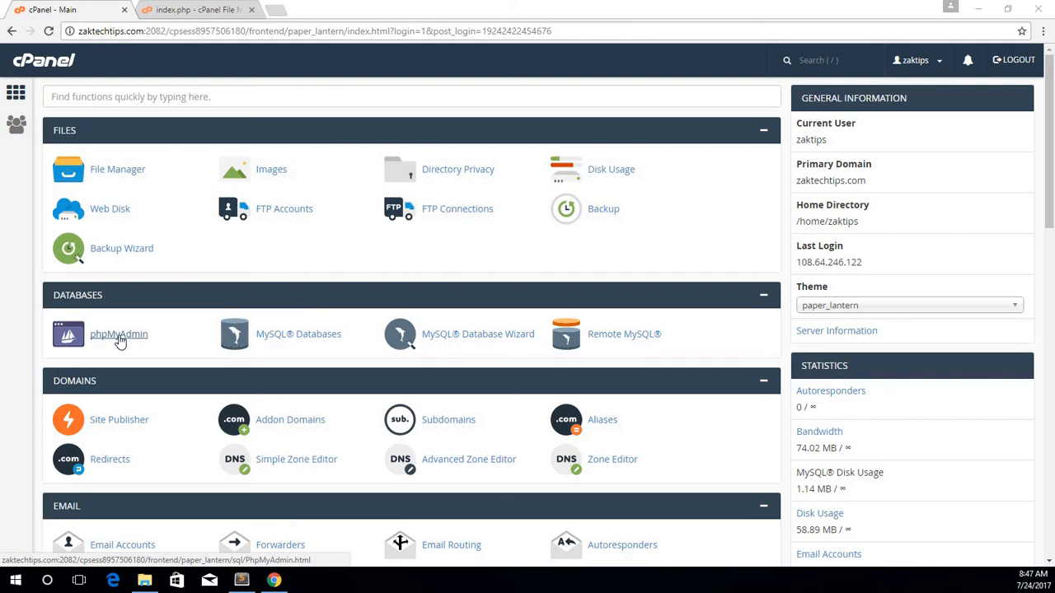
- Open phpMyAdmin from cPanel and run the SQL query "show databases;" on the localhost server
click(120, 337)
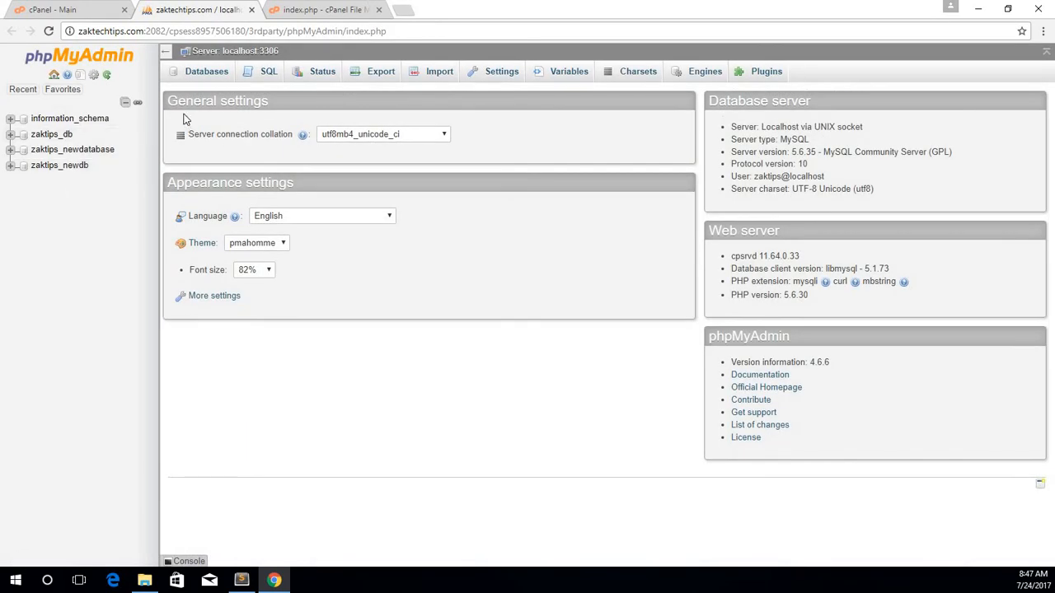
click(263, 74)
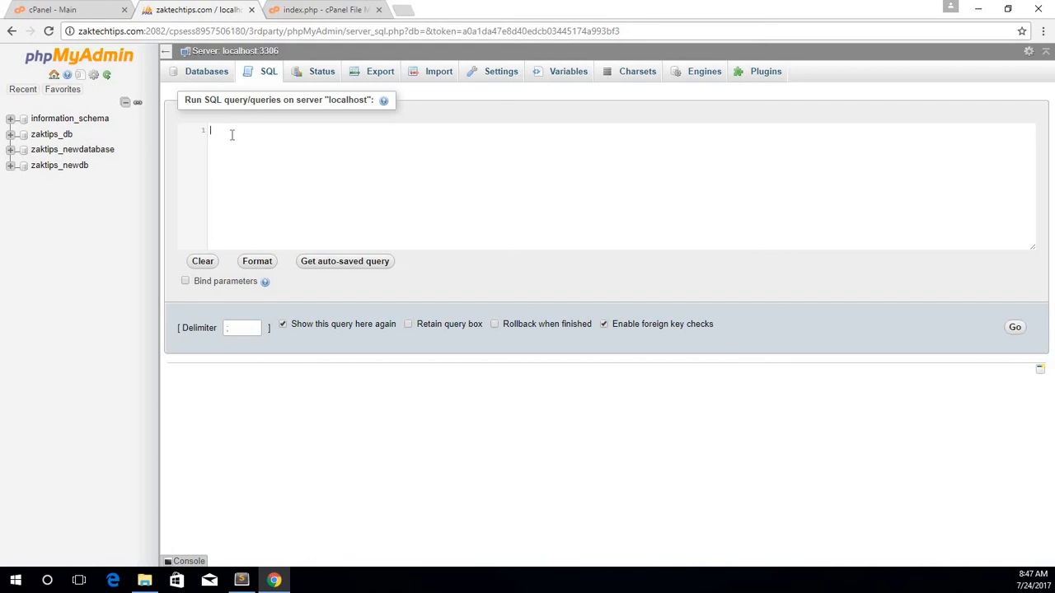
text(s)
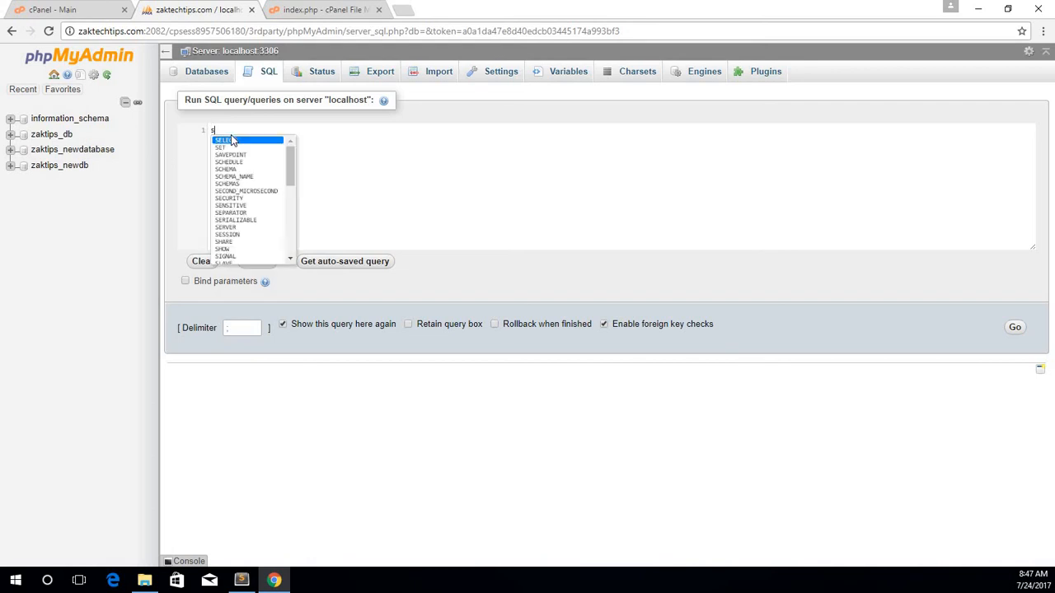
text(how databases)
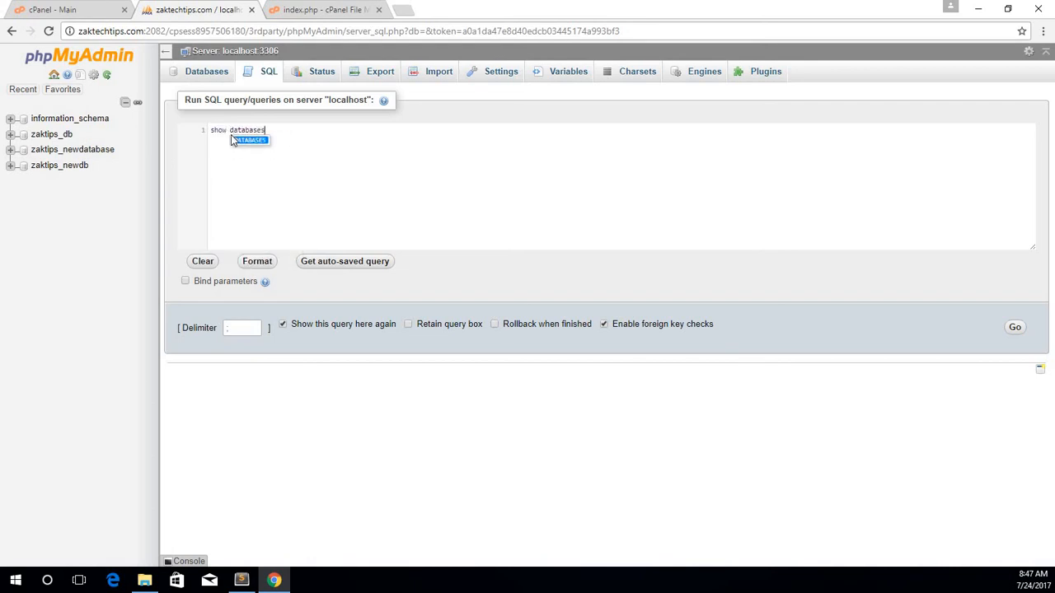
text(;)
click(1015, 328)
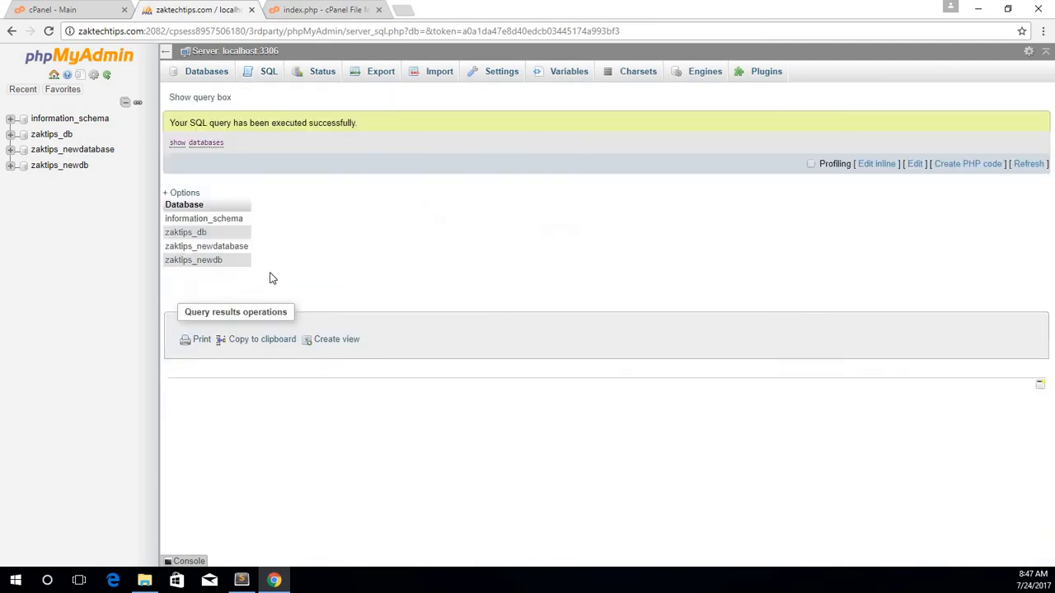
drag(269, 275, 162, 216)
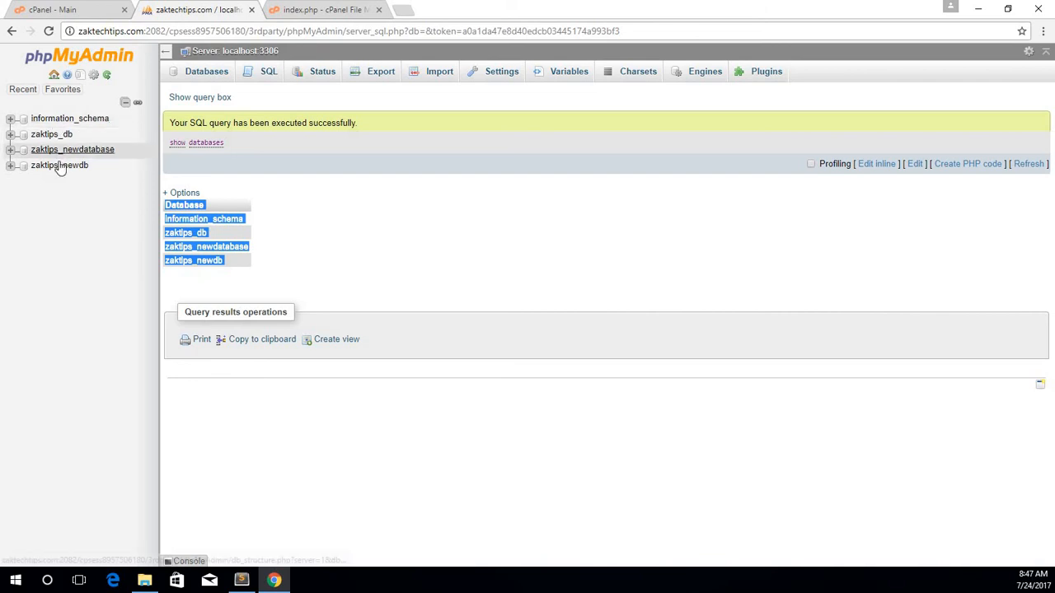
click(361, 219)
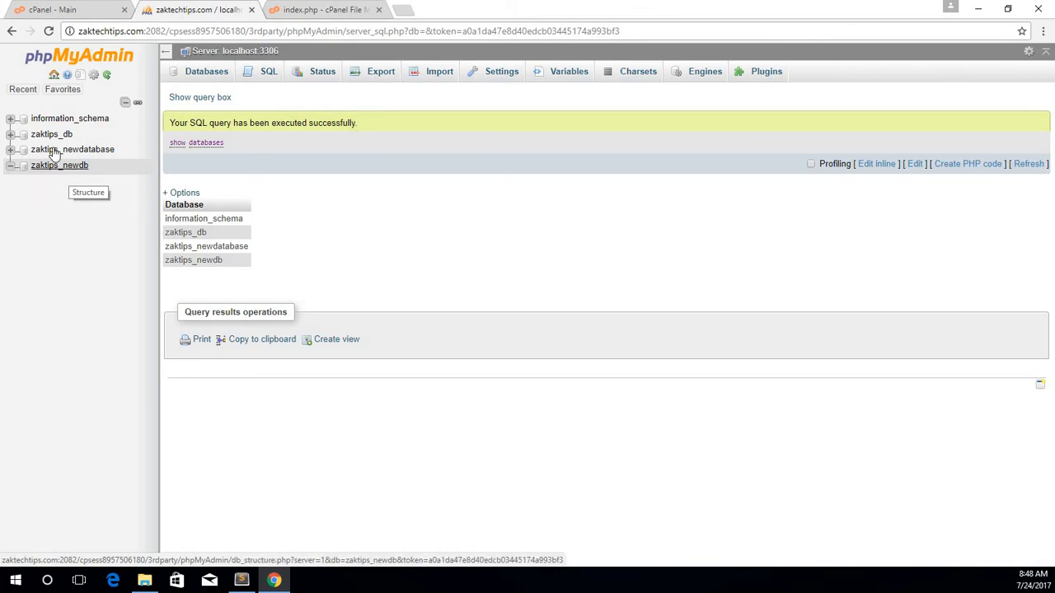
- Examine the tables of the zaktips_db database and the columns of its wp_options table in the navigation tree
click(11, 137)
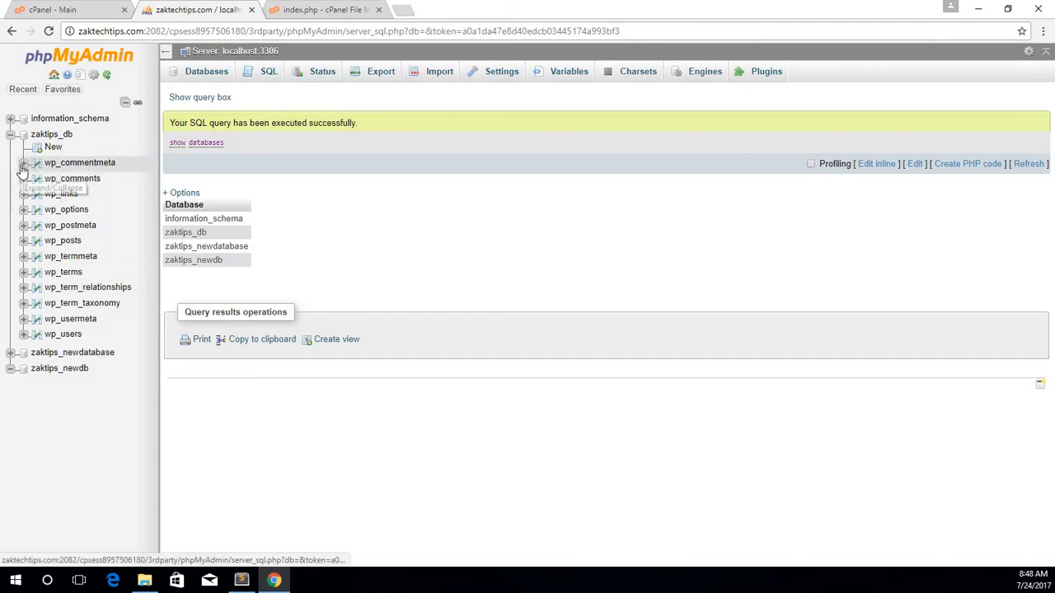
click(24, 211)
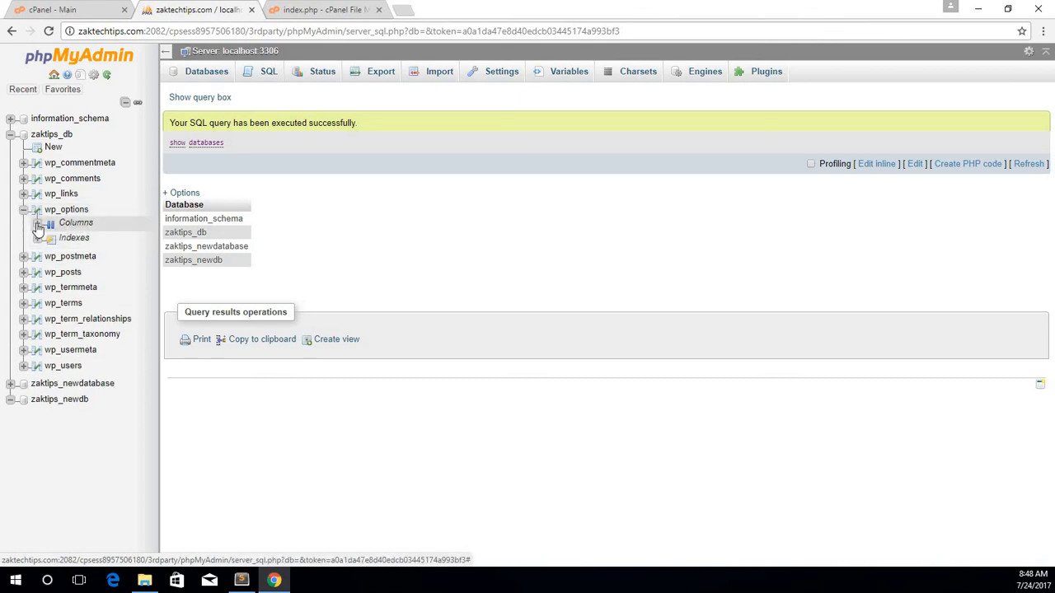
click(37, 225)
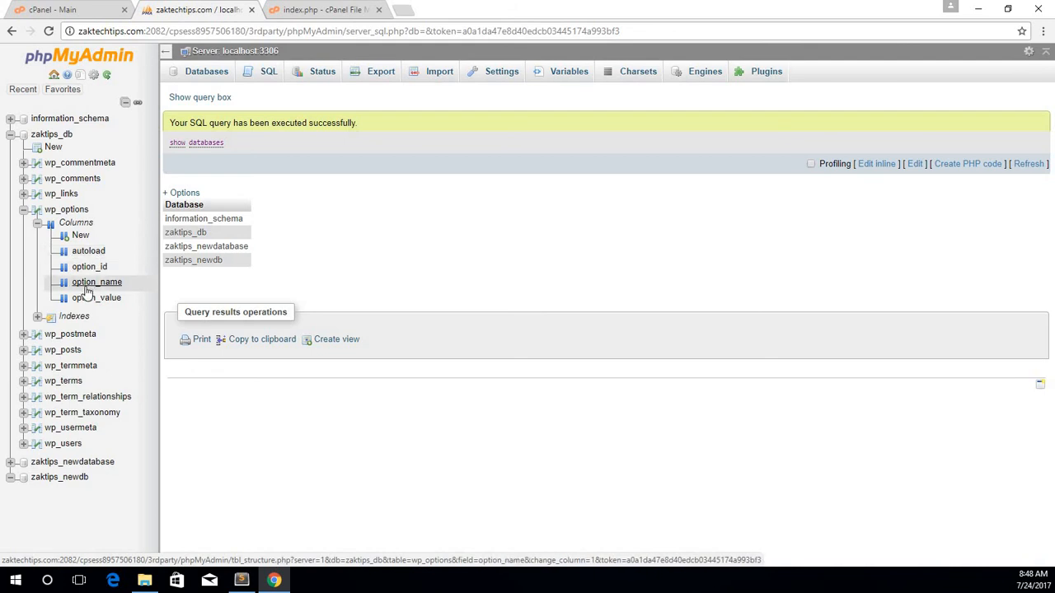
click(24, 211)
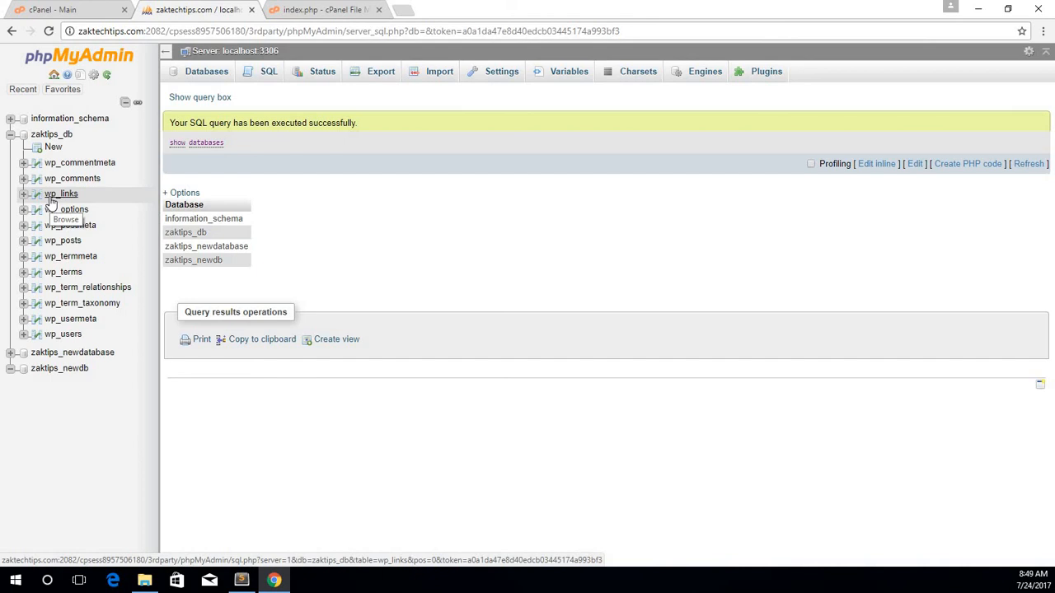
click(9, 139)
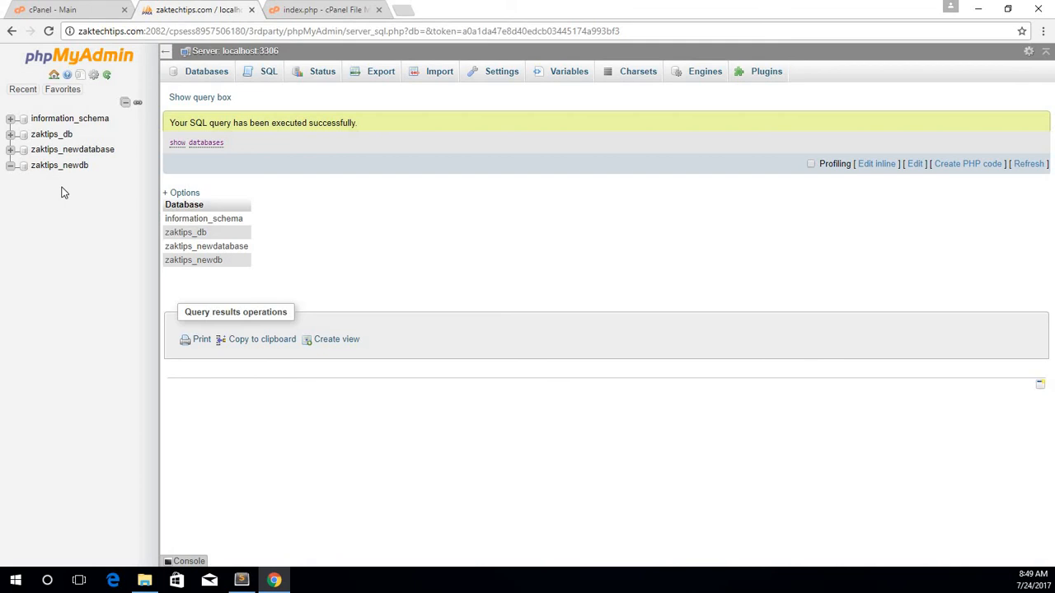
- Open the zaktips_newdb database and name its new table z_table
click(61, 170)
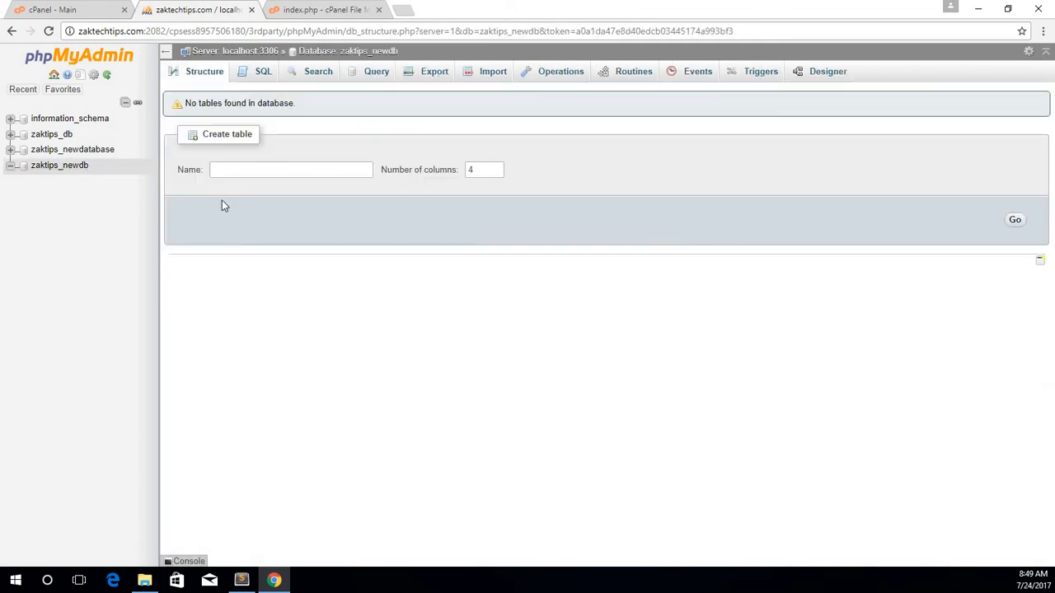
click(243, 178)
text(z_table)
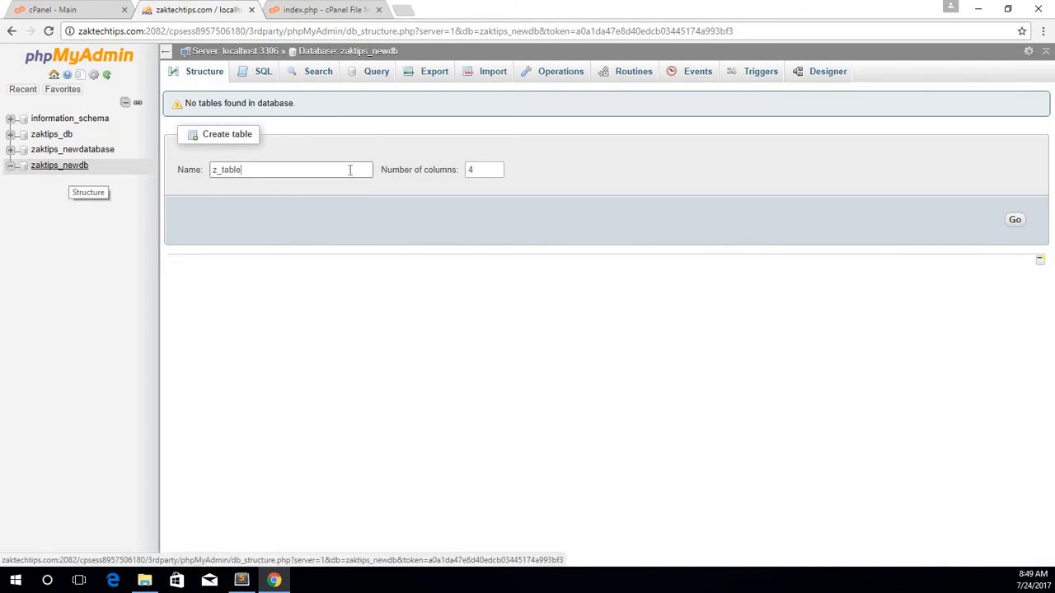
- Set the new table's number of columns to 3 and proceed to its column definitions
double_click(492, 169)
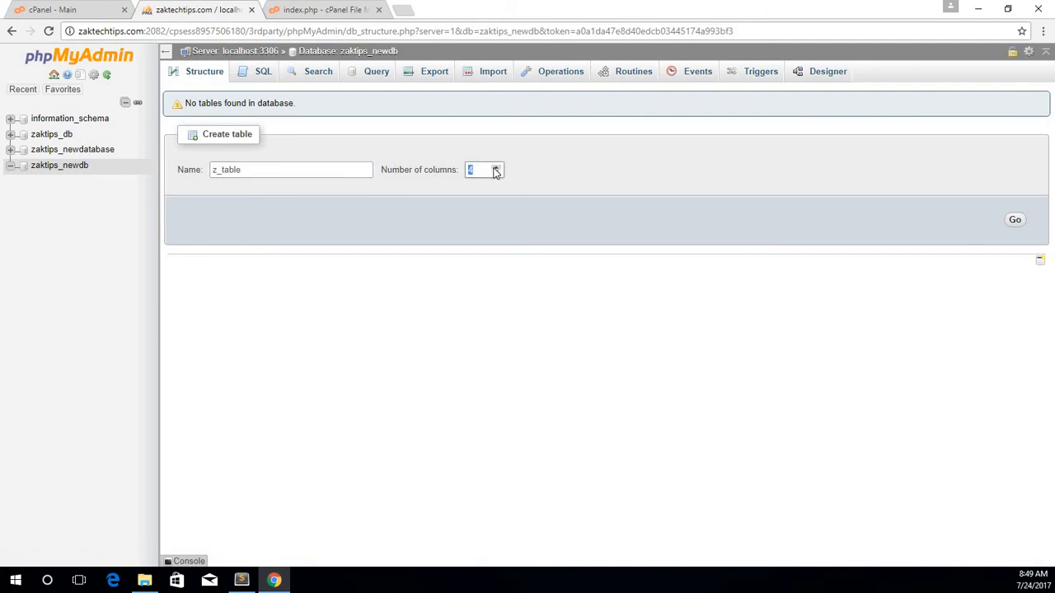
click(484, 173)
double_click(484, 174)
click(489, 169)
click(524, 175)
click(482, 173)
click(462, 188)
double_click(471, 171)
click(495, 167)
click(495, 168)
click(496, 167)
click(497, 174)
click(495, 173)
click(1021, 226)
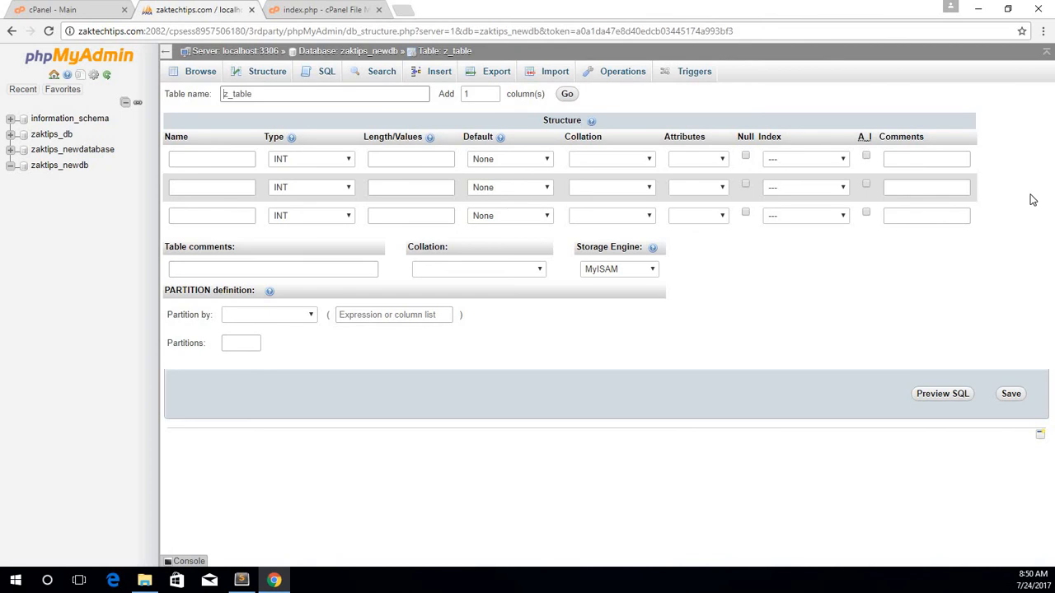
drag(1018, 214, 1053, 212)
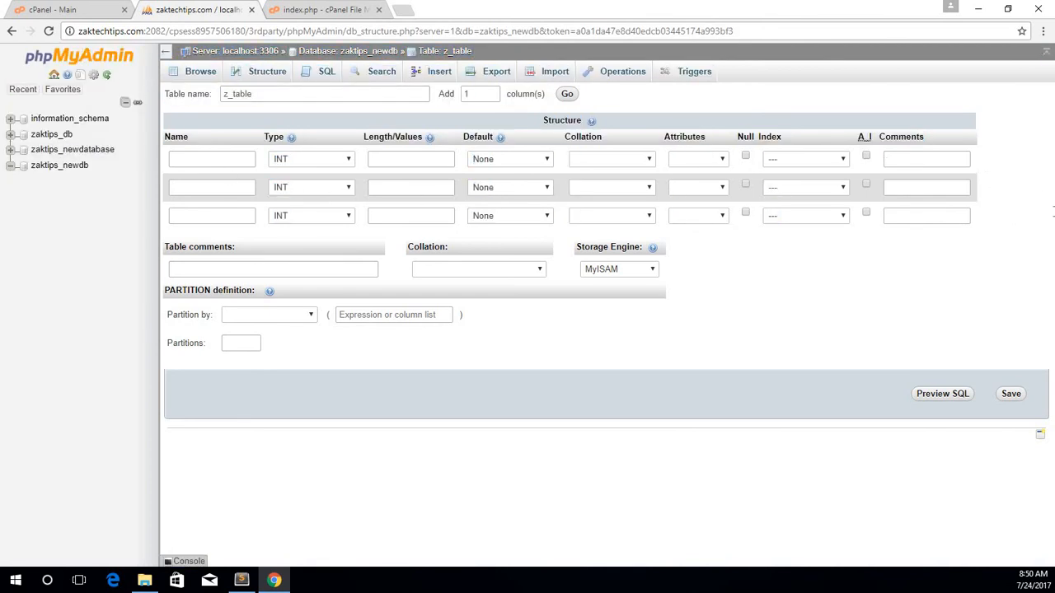
- Name the first column id, keeping the INT type, and set its length to 9
click(213, 156)
text(id)
click(437, 160)
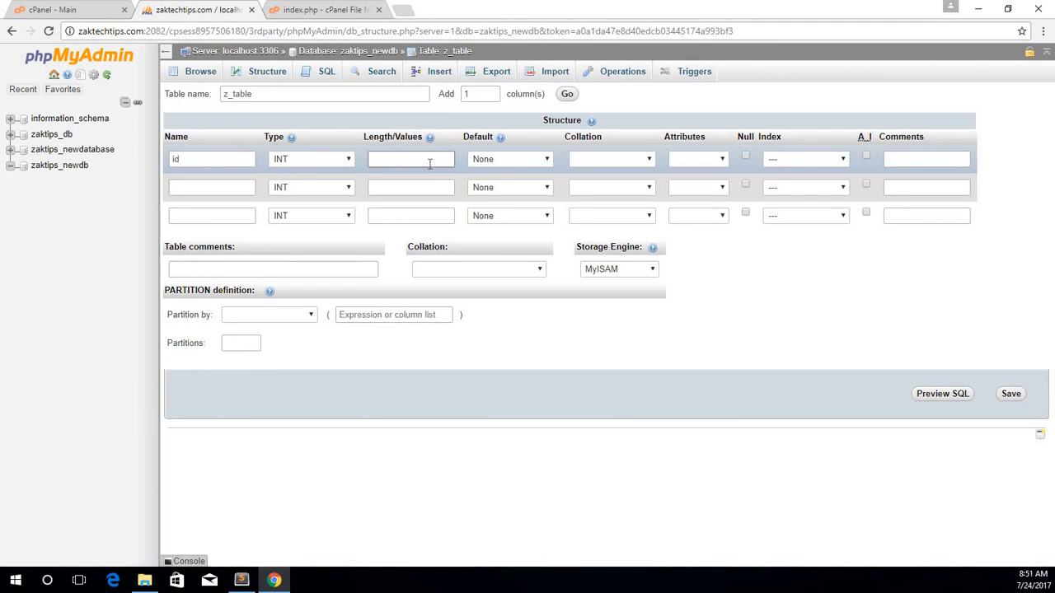
text(9)
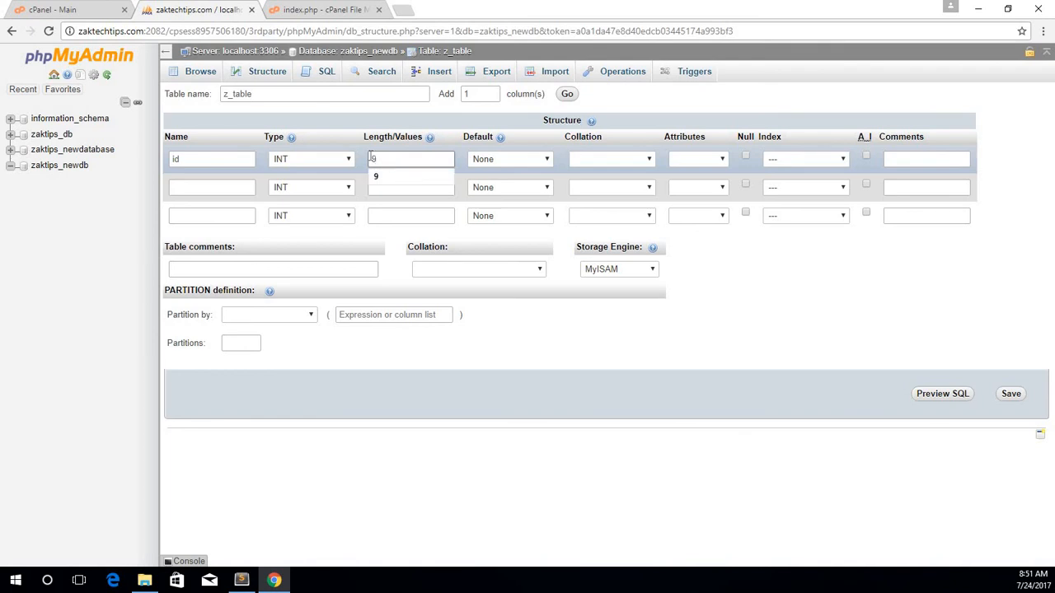
click(378, 121)
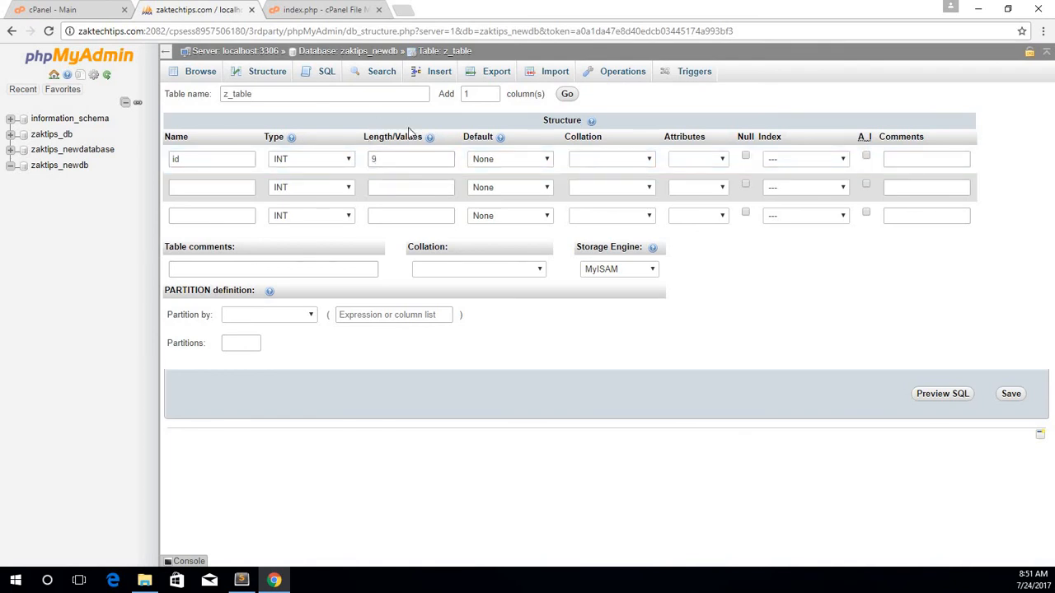
click(372, 158)
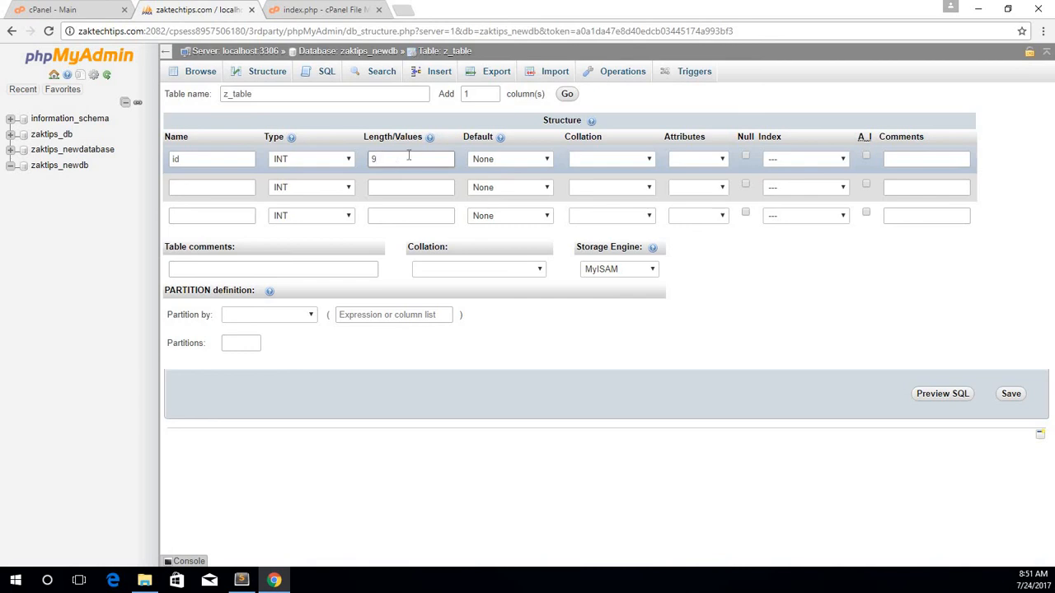
click(445, 31)
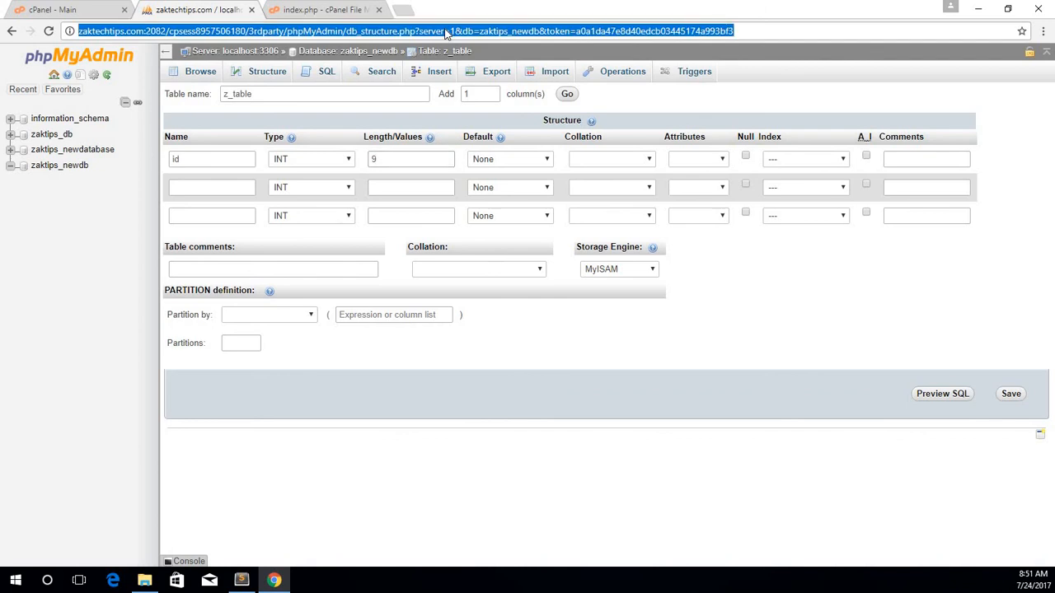
text(300)
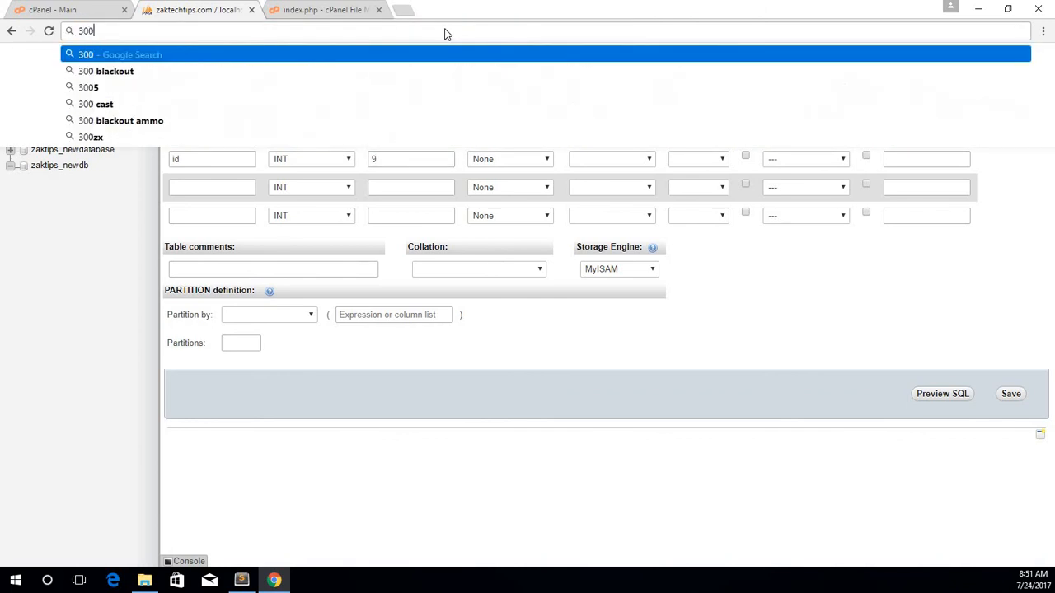
text(000)
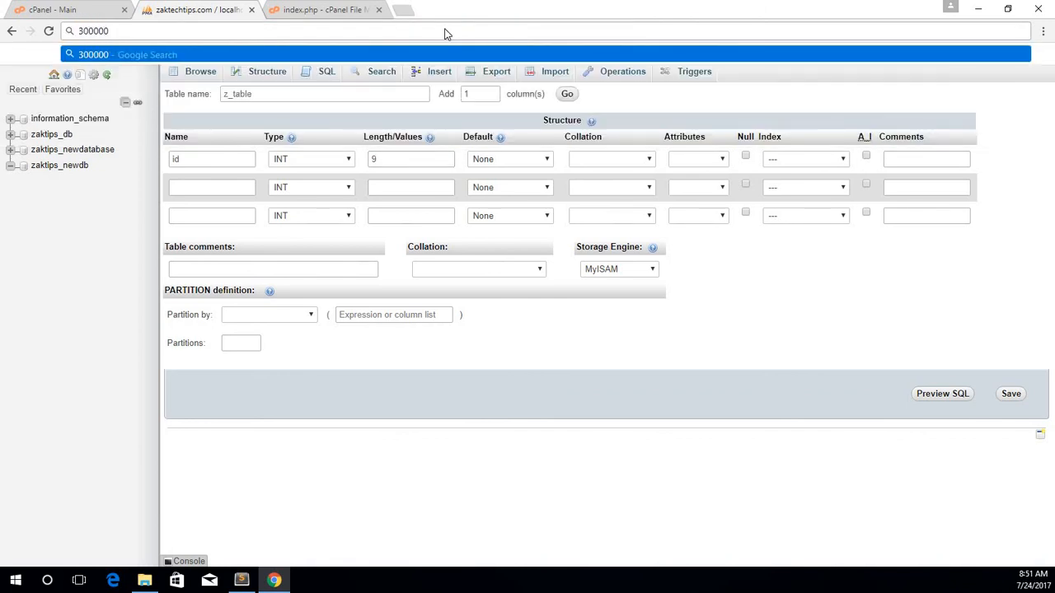
text(000)
text(.)
key(Left)
key(Left)
text(.)
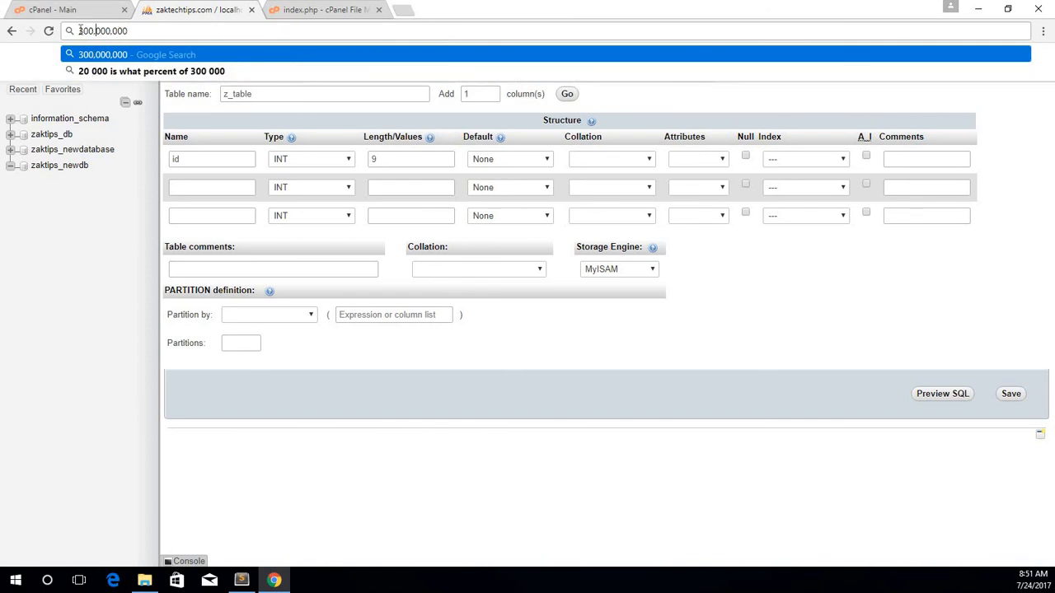
drag(78, 30, 168, 30)
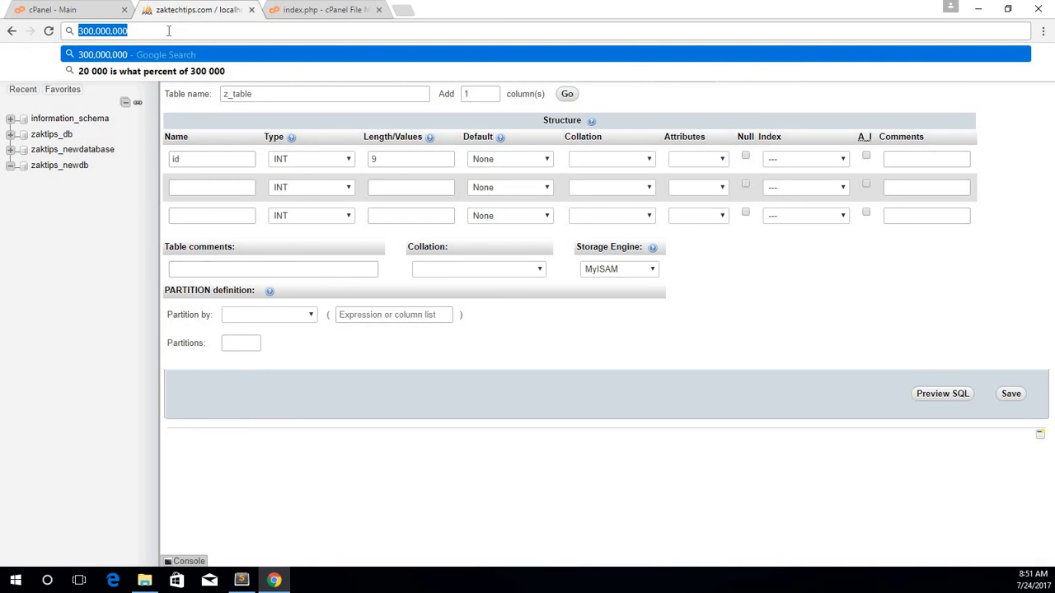
key(ctrl+x)
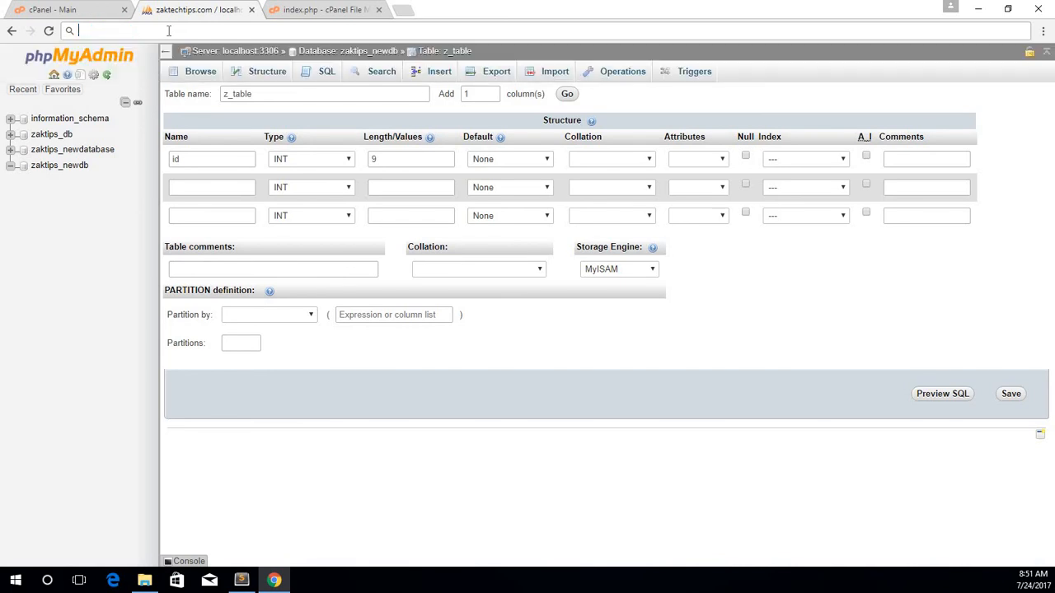
double_click(385, 156)
click(386, 156)
click(389, 134)
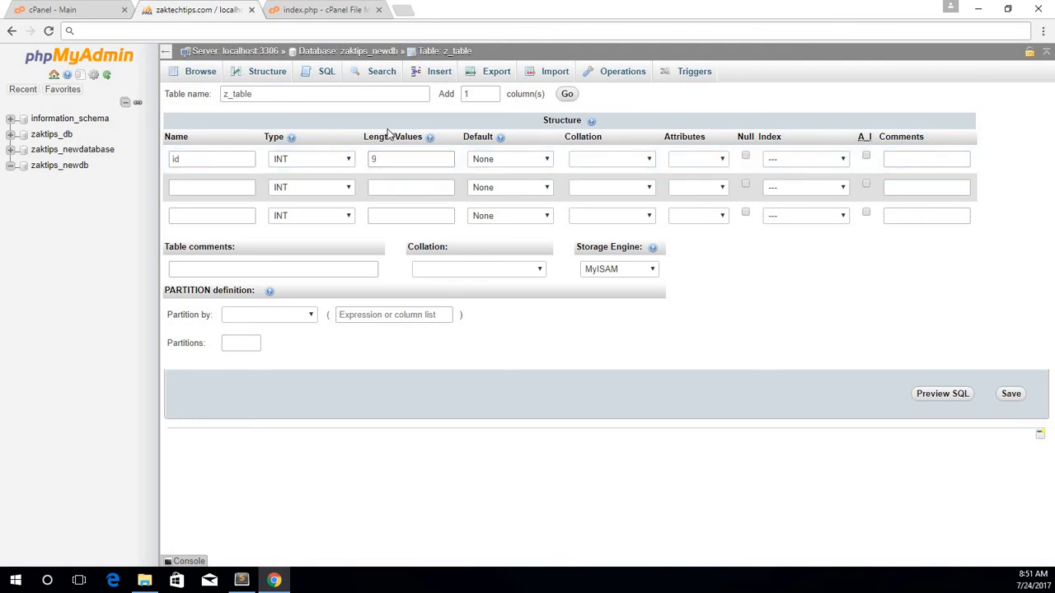
click(379, 159)
drag(372, 159, 393, 160)
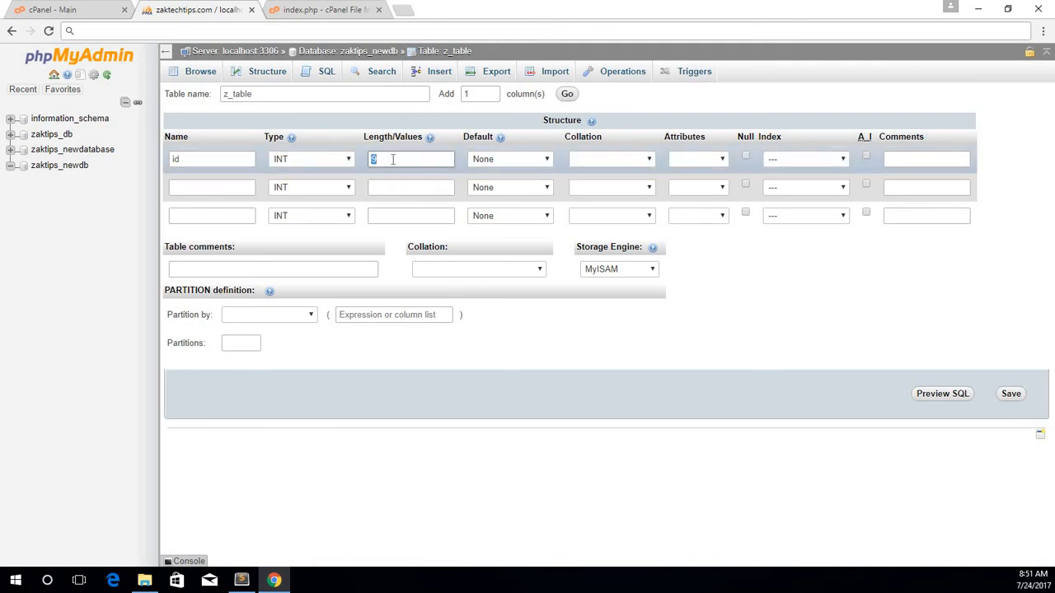
text(9)
double_click(392, 159)
click(396, 130)
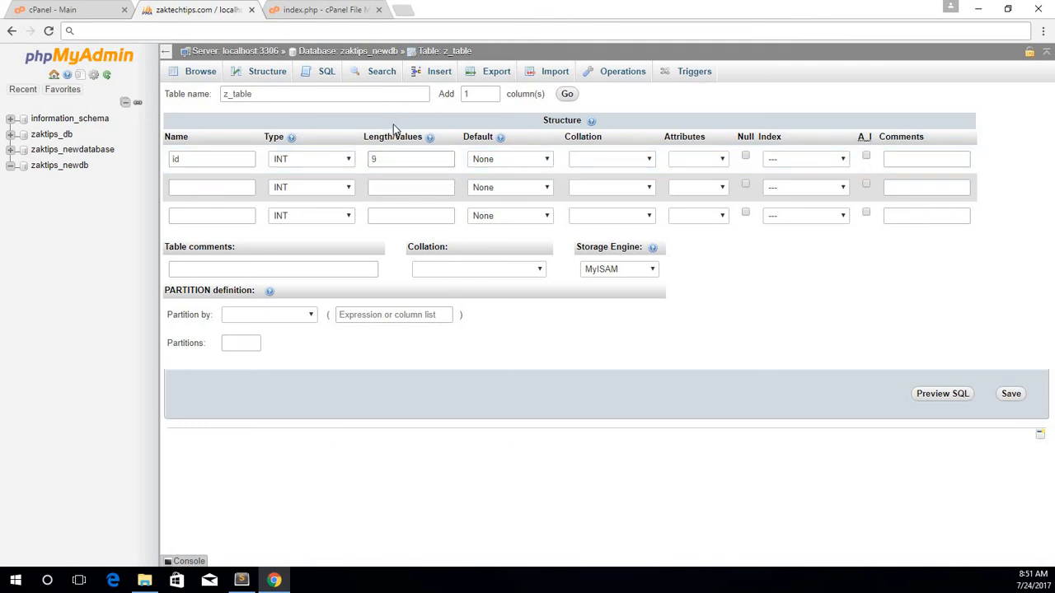
click(381, 159)
- Review the collation choices available for the id column
double_click(491, 137)
drag(564, 137, 654, 141)
click(645, 160)
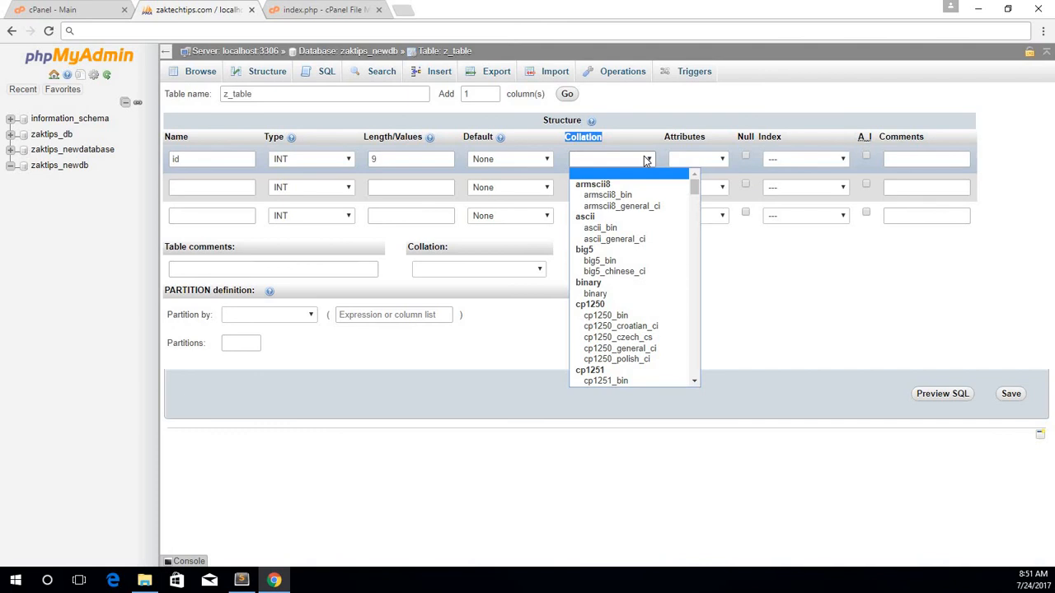
click(645, 160)
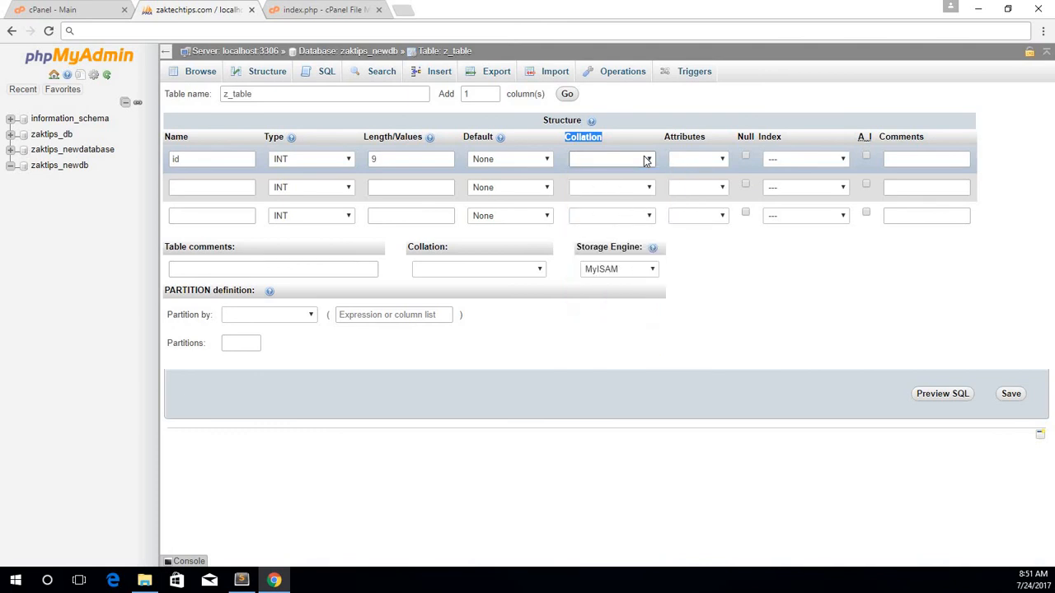
click(636, 100)
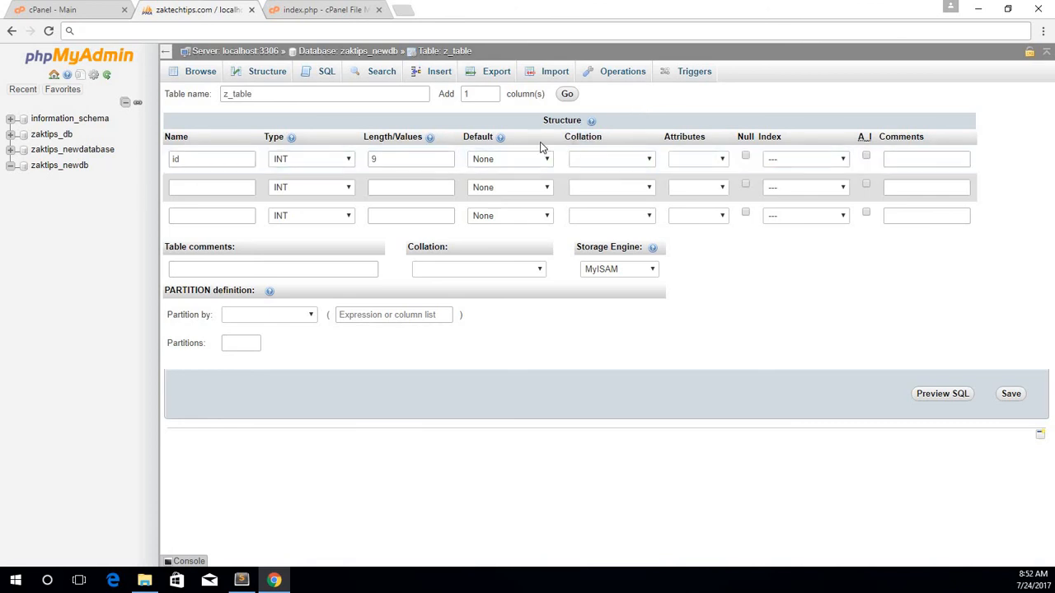
click(649, 161)
- Enable auto-increment for the id column and add the PRIMARY index on it
click(866, 158)
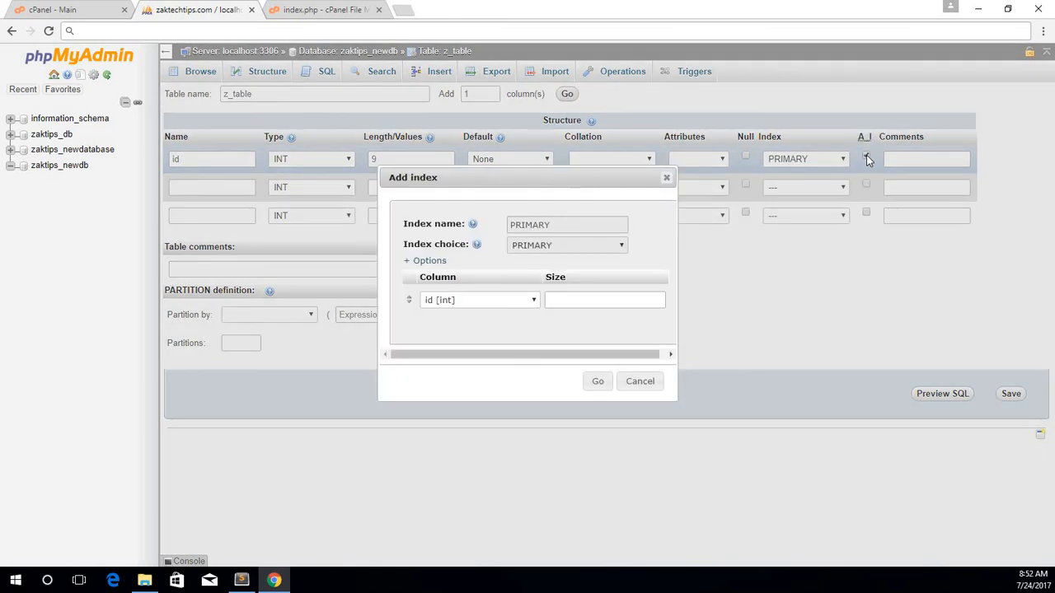
click(607, 382)
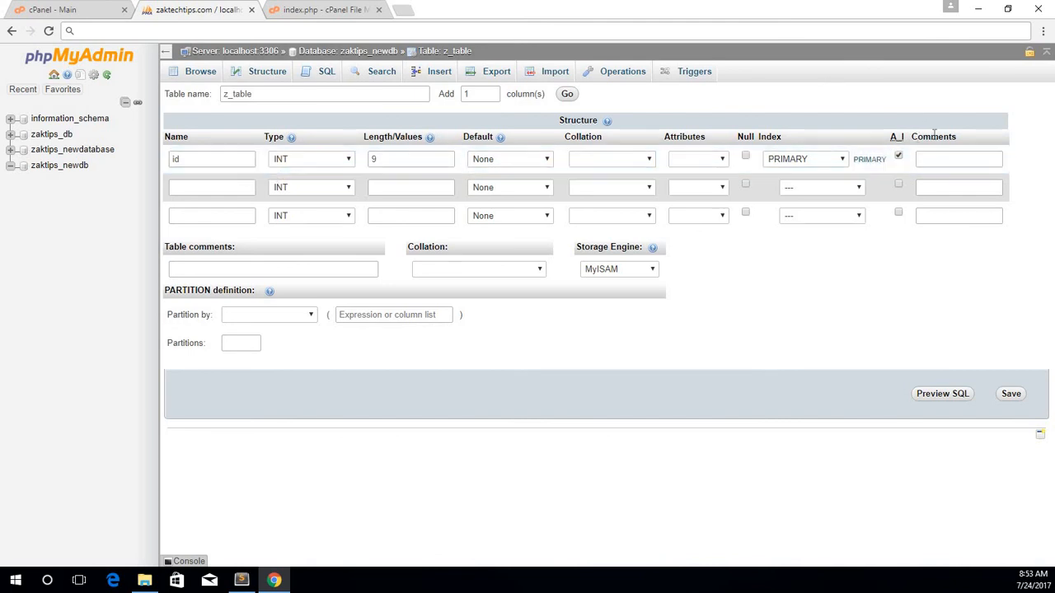
- Name the second column name and the third column email
click(929, 162)
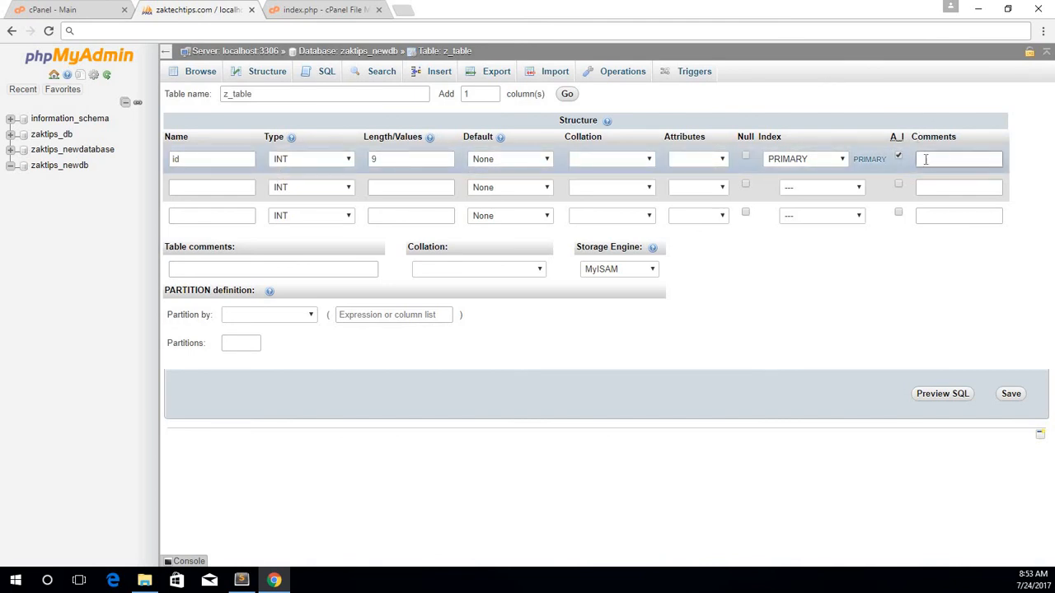
click(221, 190)
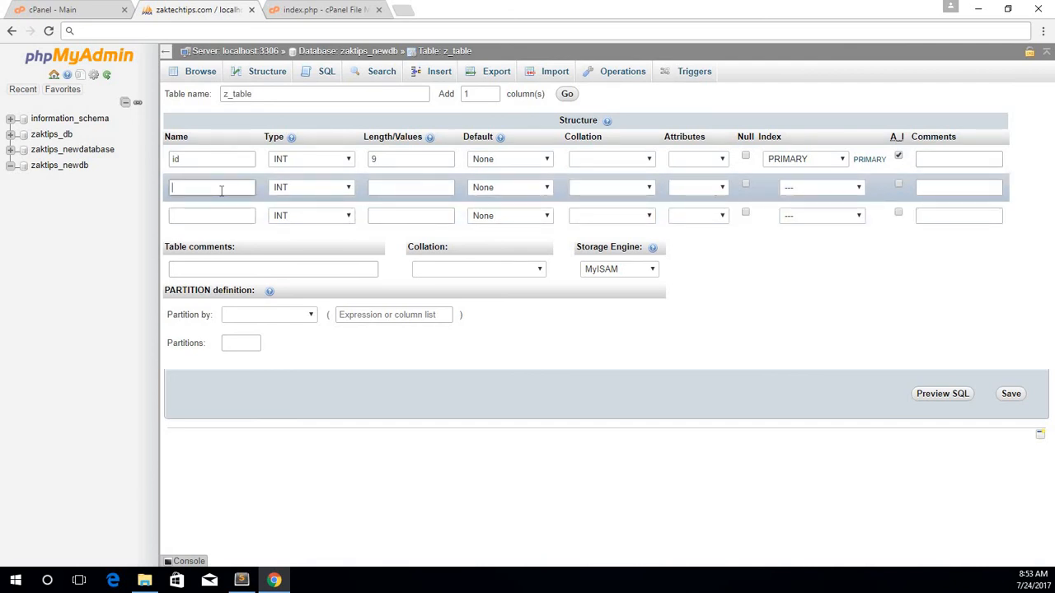
text(name)
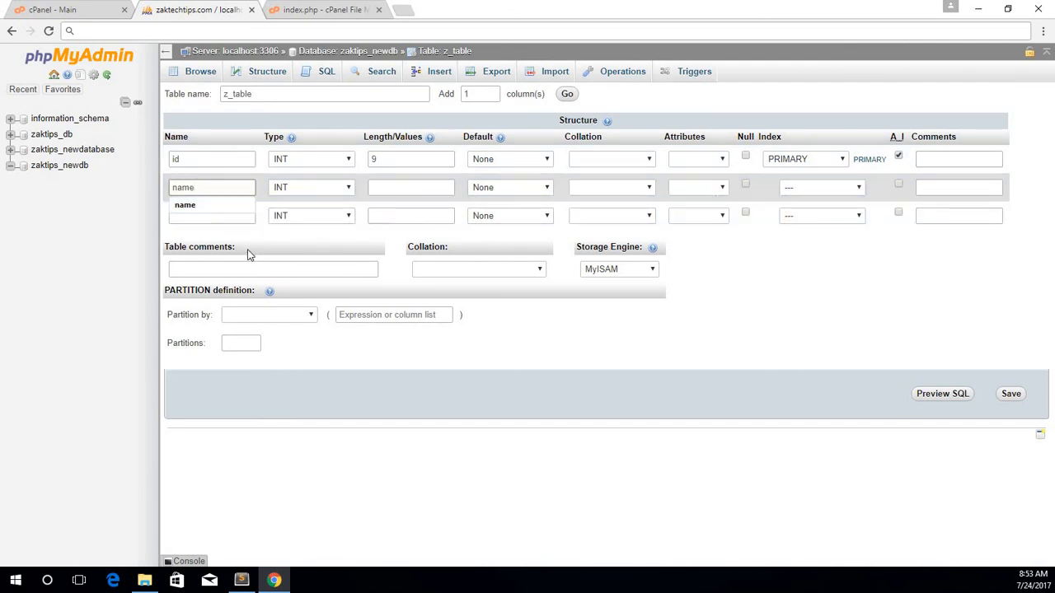
click(209, 217)
text(e)
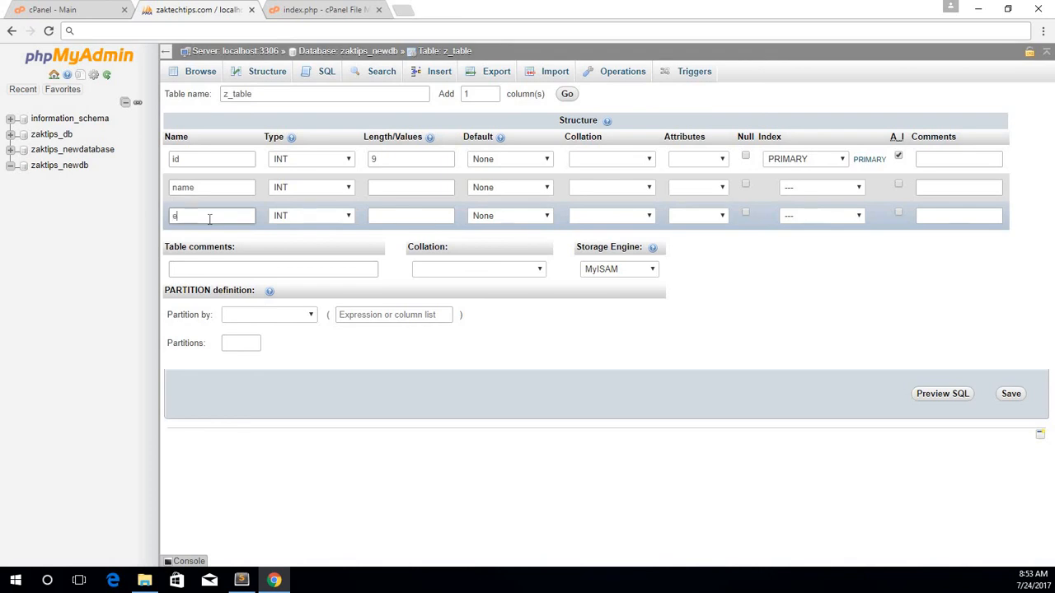
text(mail)
- Set the name column's type to VARCHAR with a length of 50
click(295, 195)
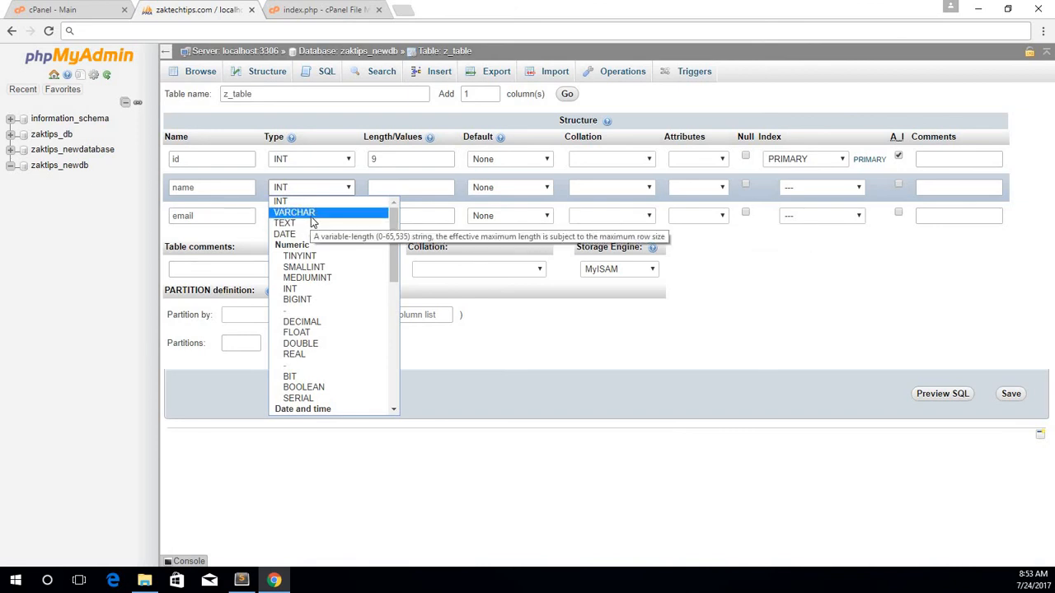
click(311, 216)
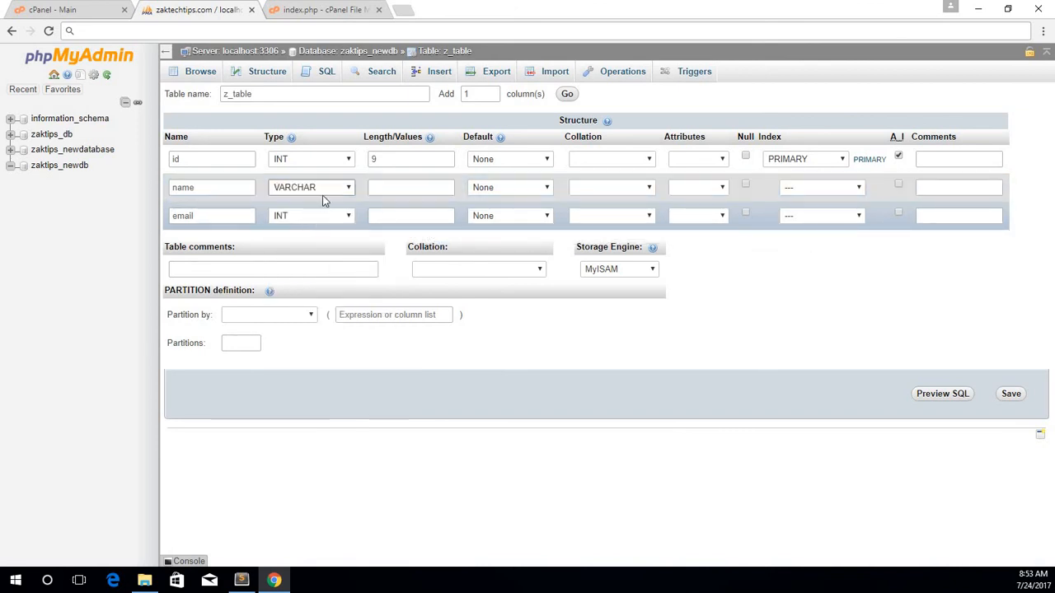
click(324, 191)
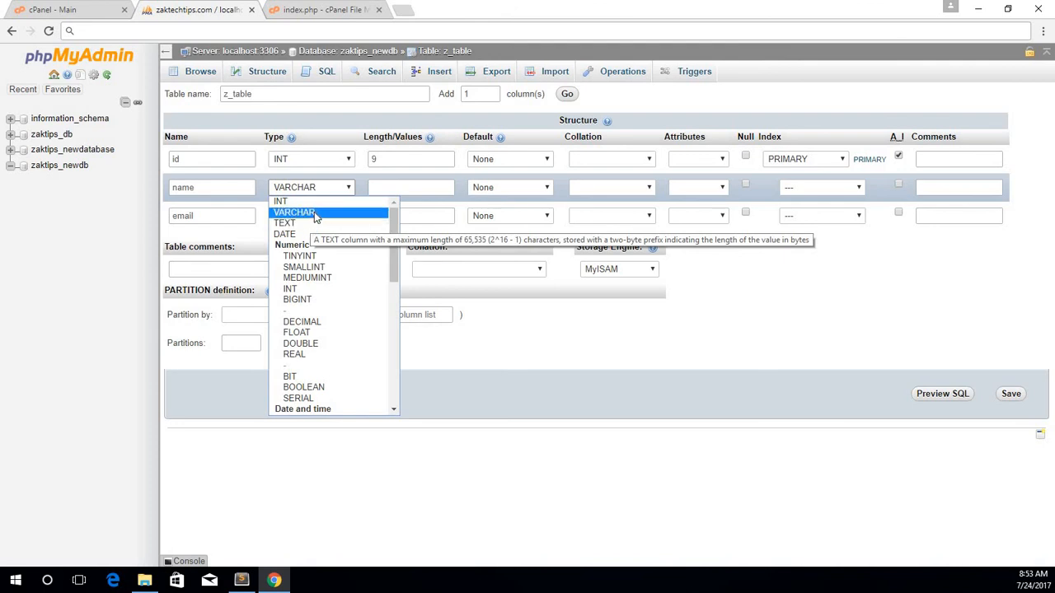
click(314, 213)
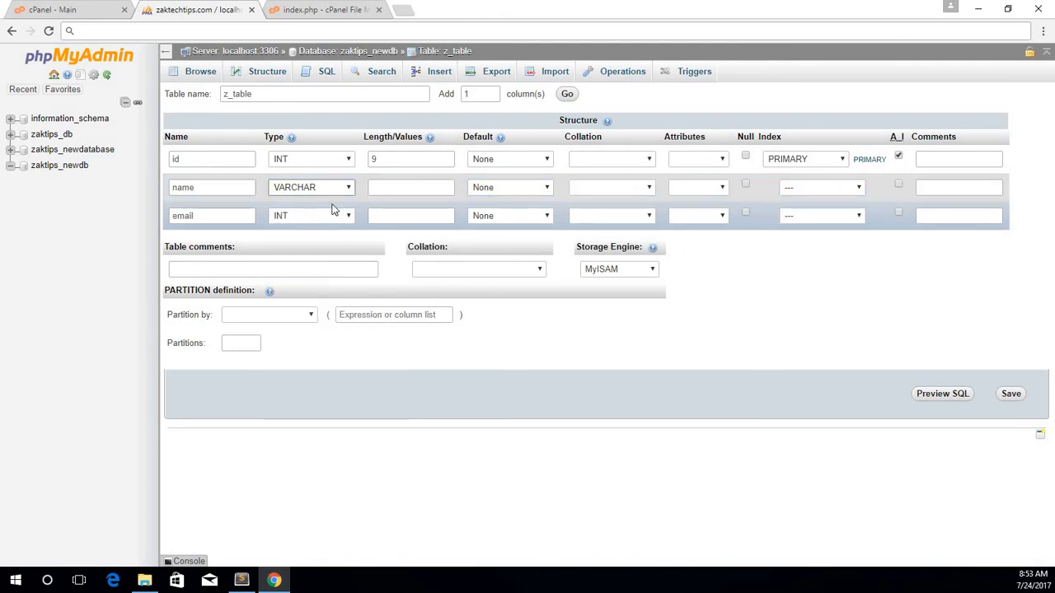
click(382, 188)
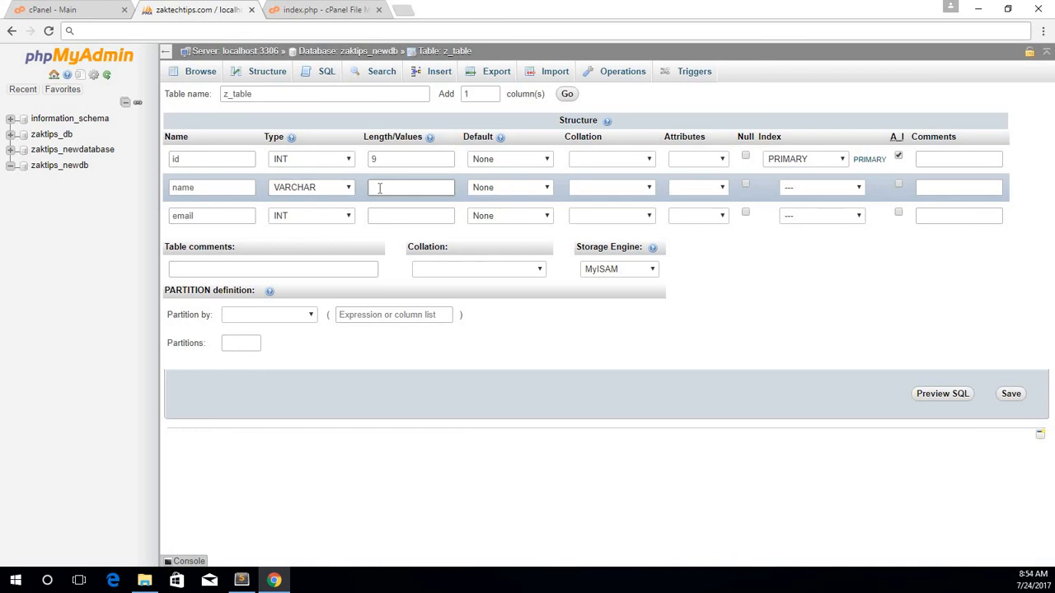
text(50)
click(399, 177)
- Set the email column's type to VARCHAR with a length of 50
click(334, 217)
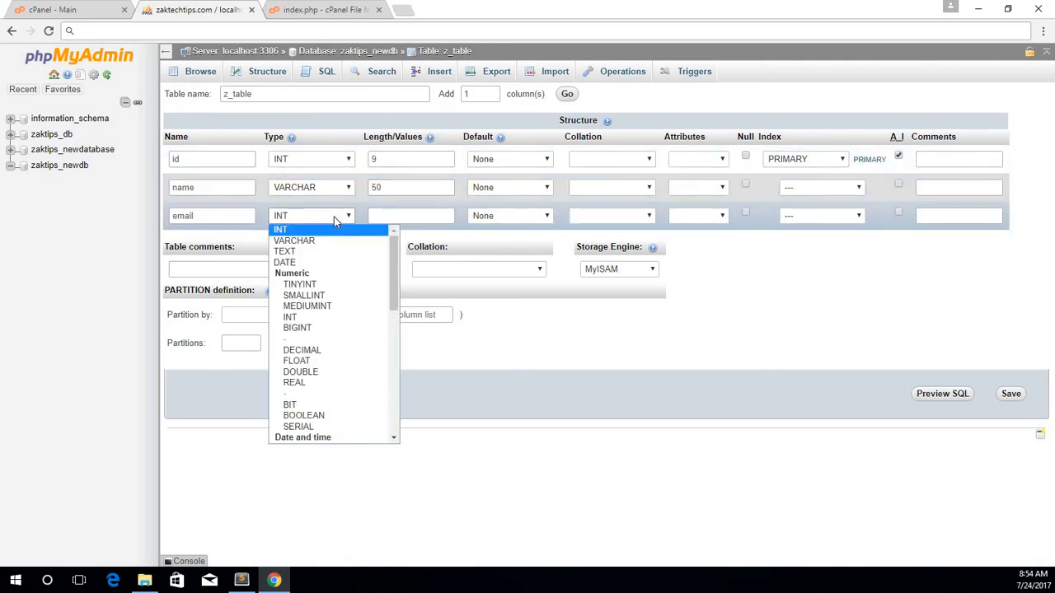
click(332, 241)
click(424, 216)
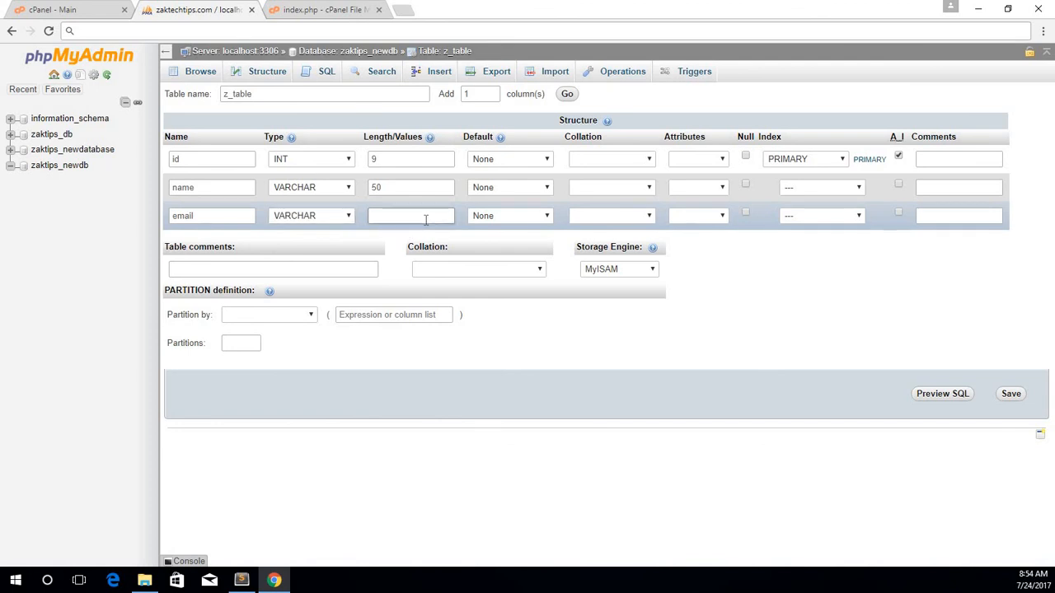
text(50)
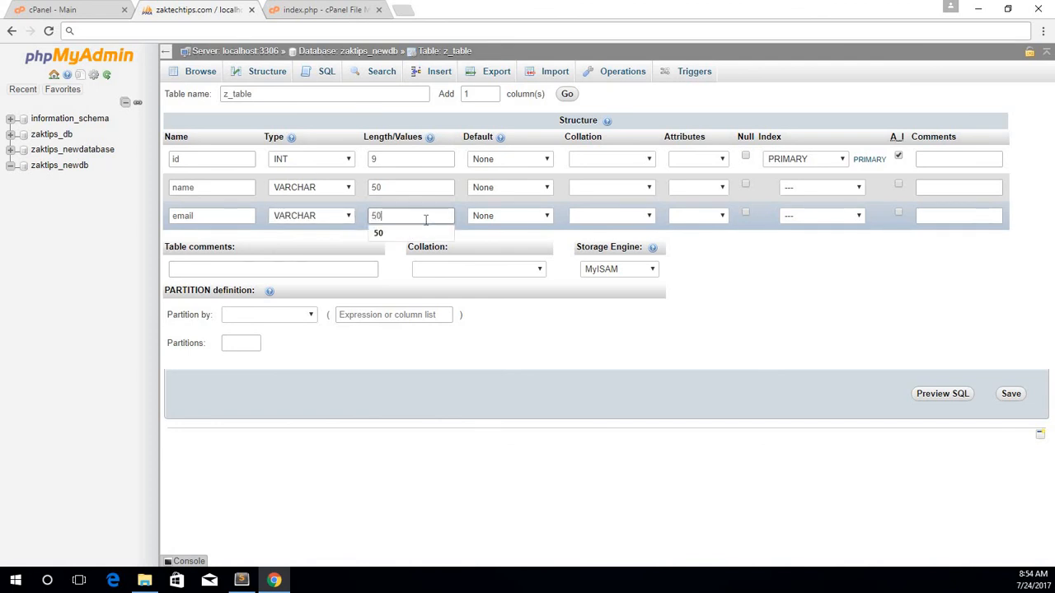
click(320, 239)
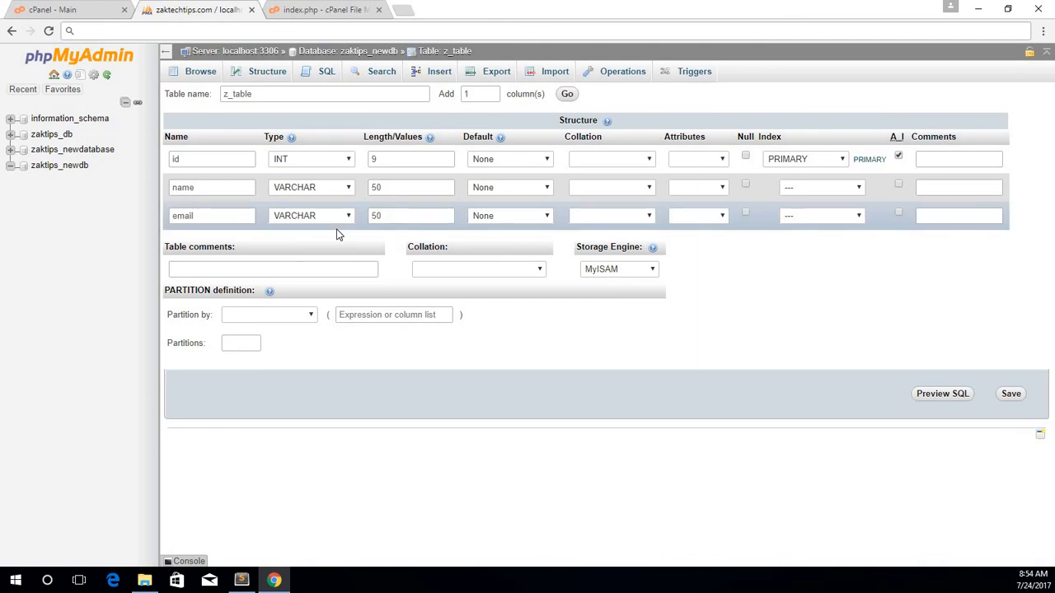
click(374, 188)
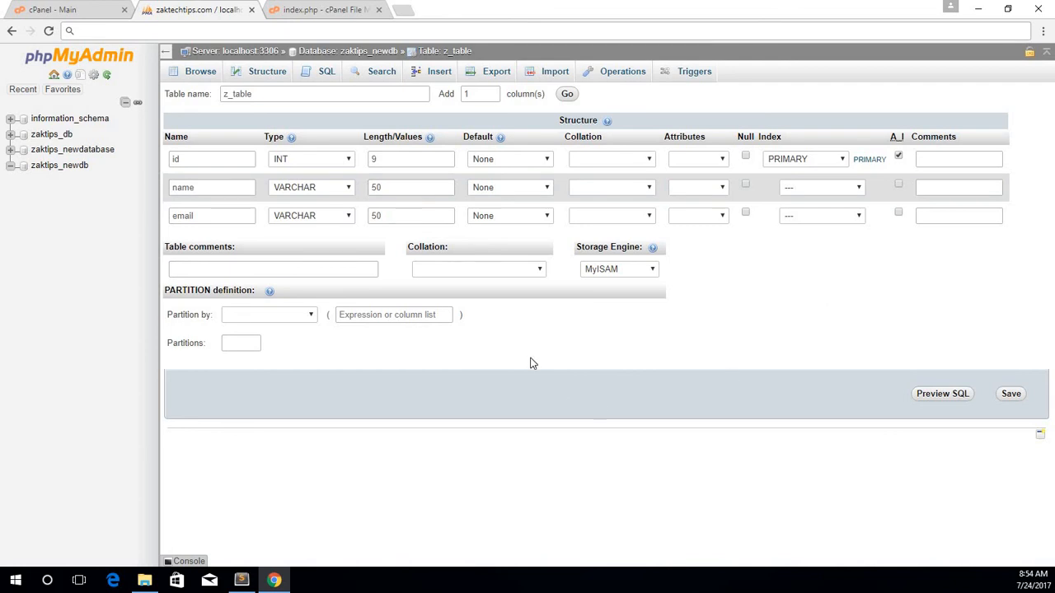
- Save the new table and expand z_table's column list in the database tree
click(1009, 395)
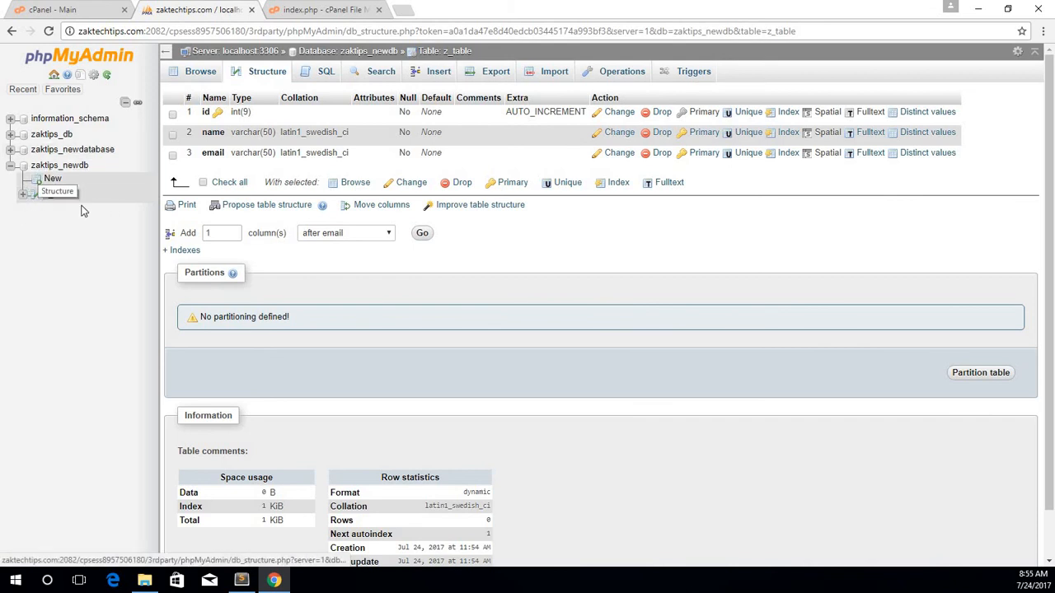
click(22, 198)
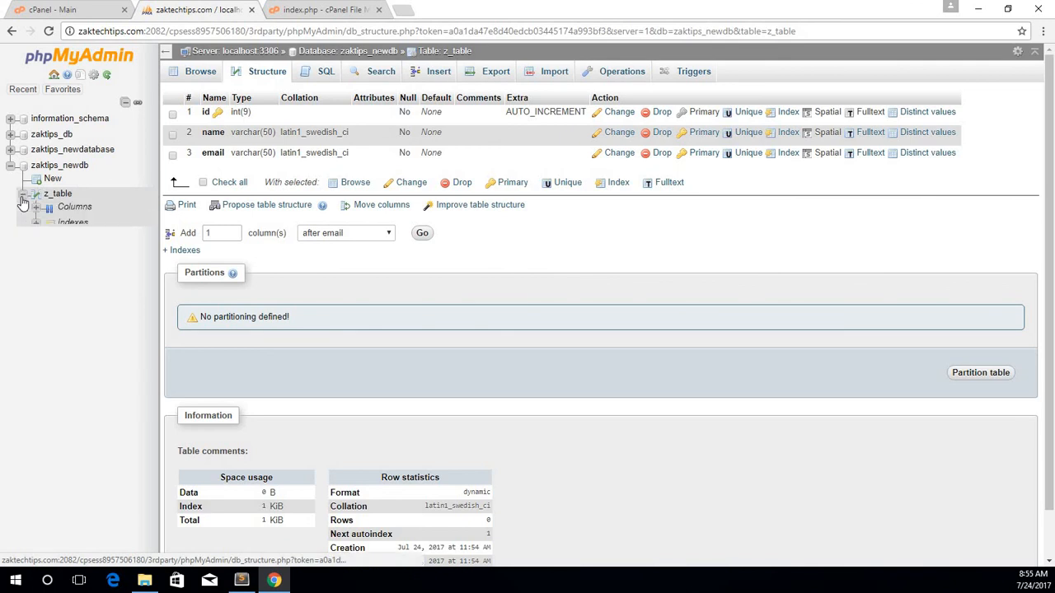
click(35, 209)
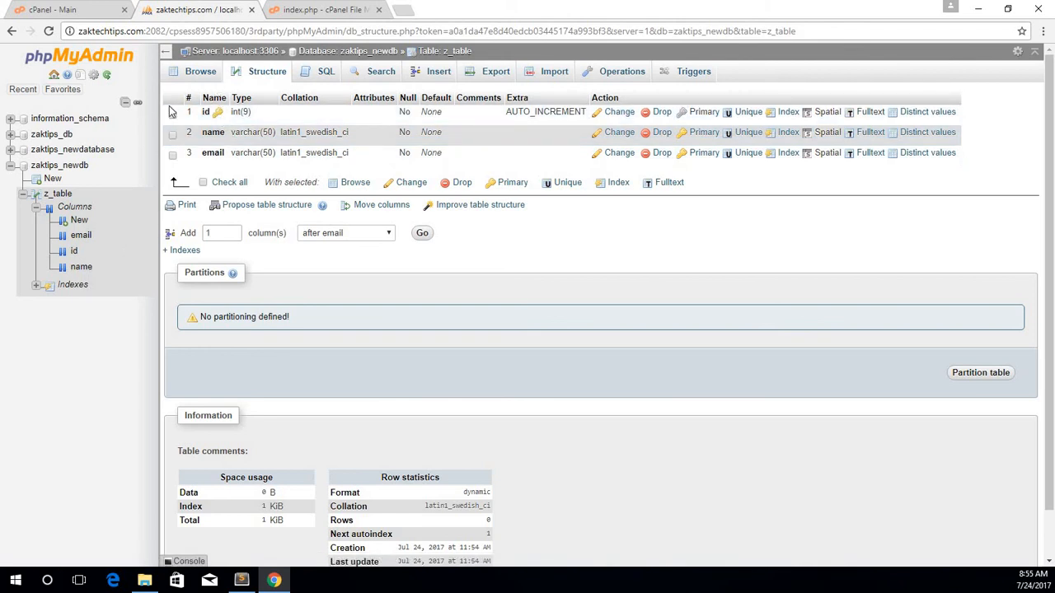
- Examine z_table from the zaktips_newdb table list, viewing its rows, SQL query page and structure
click(75, 167)
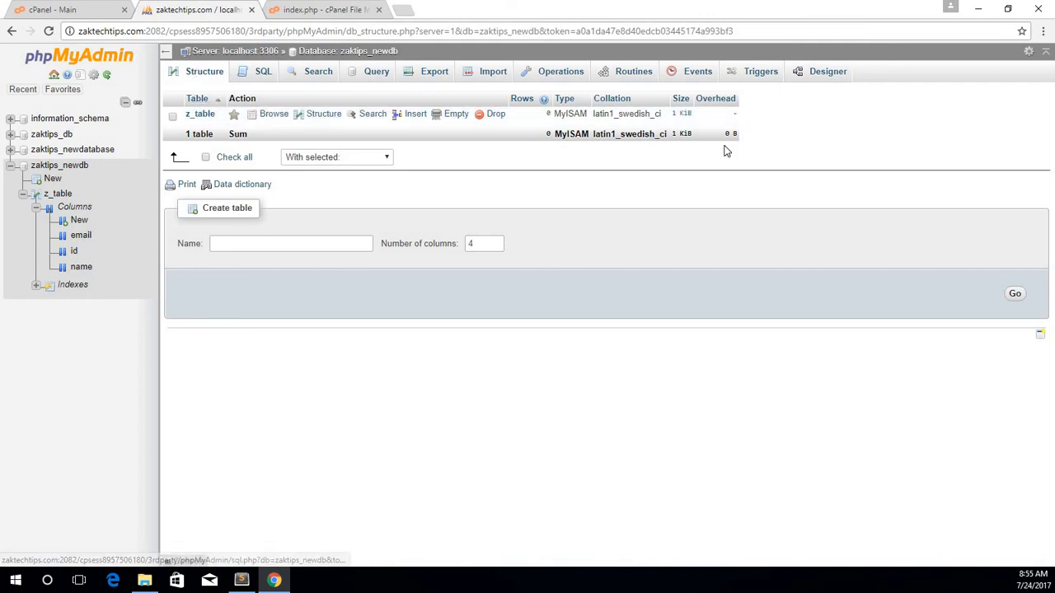
click(201, 114)
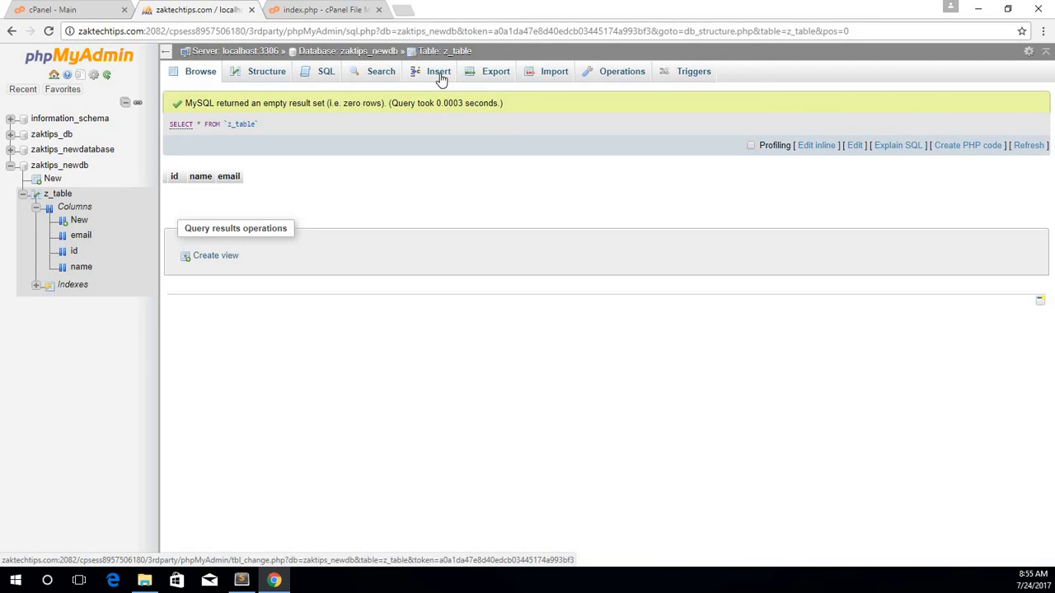
click(330, 76)
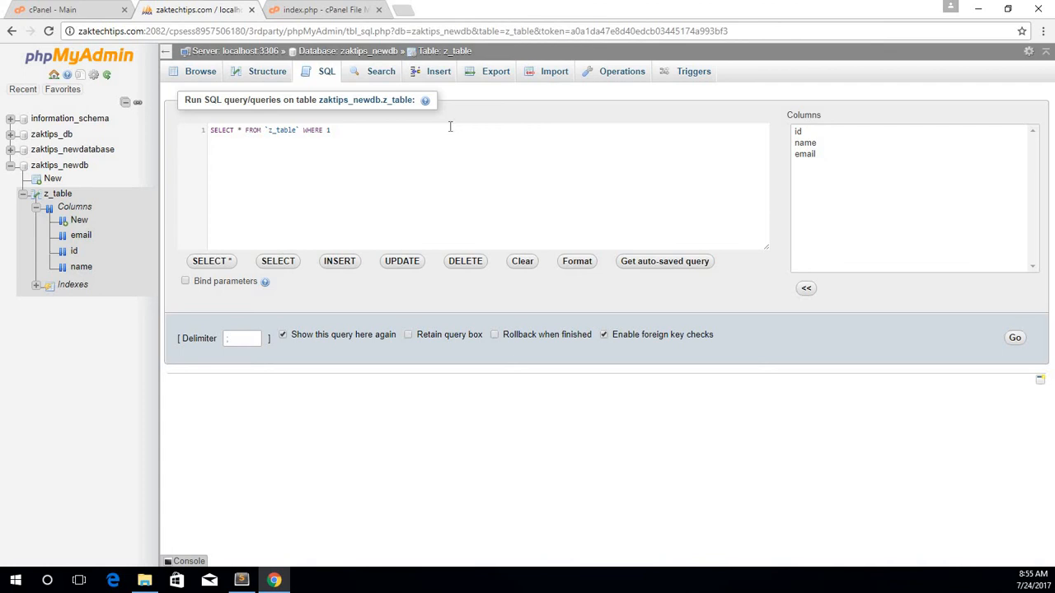
click(251, 71)
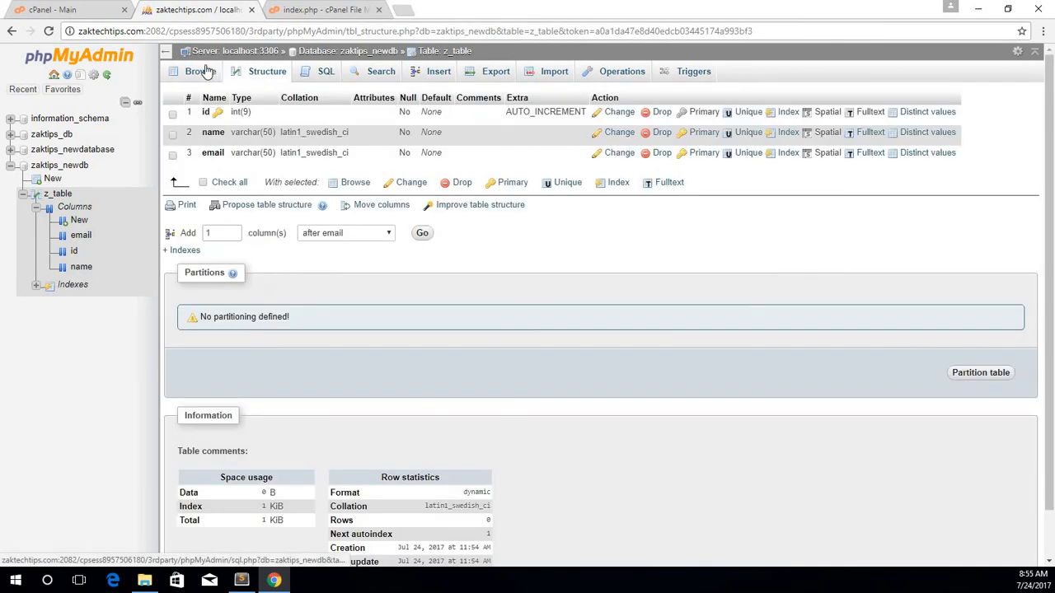